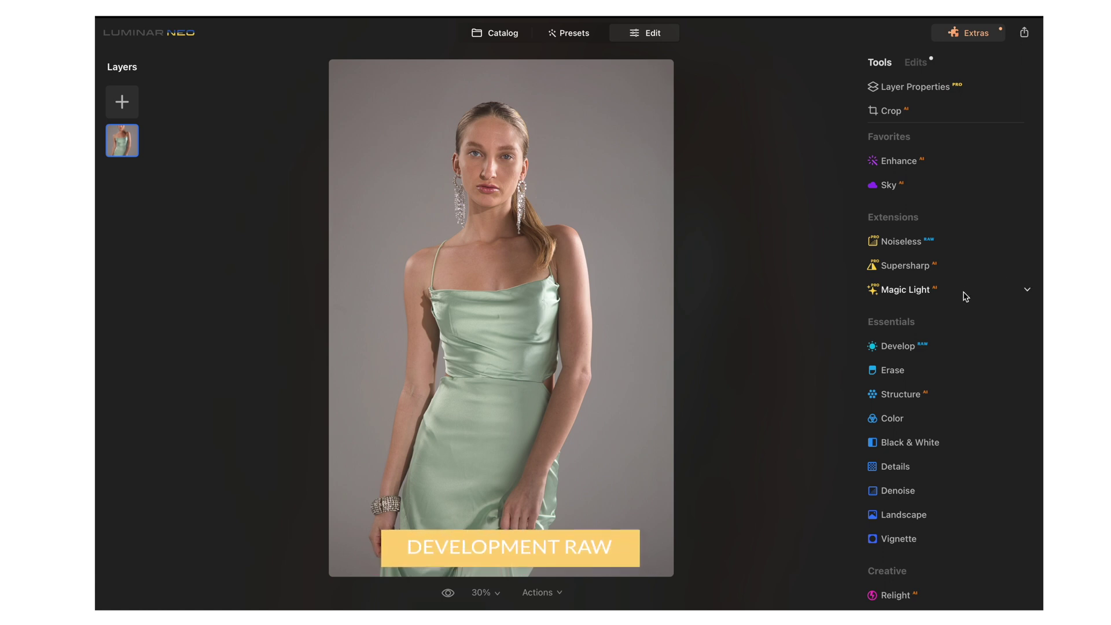
- Develop the RAW light settings: Exposure 0.22, Smart Contrast 13, Highlights 11 and Shadows -8
left_click(903, 347)
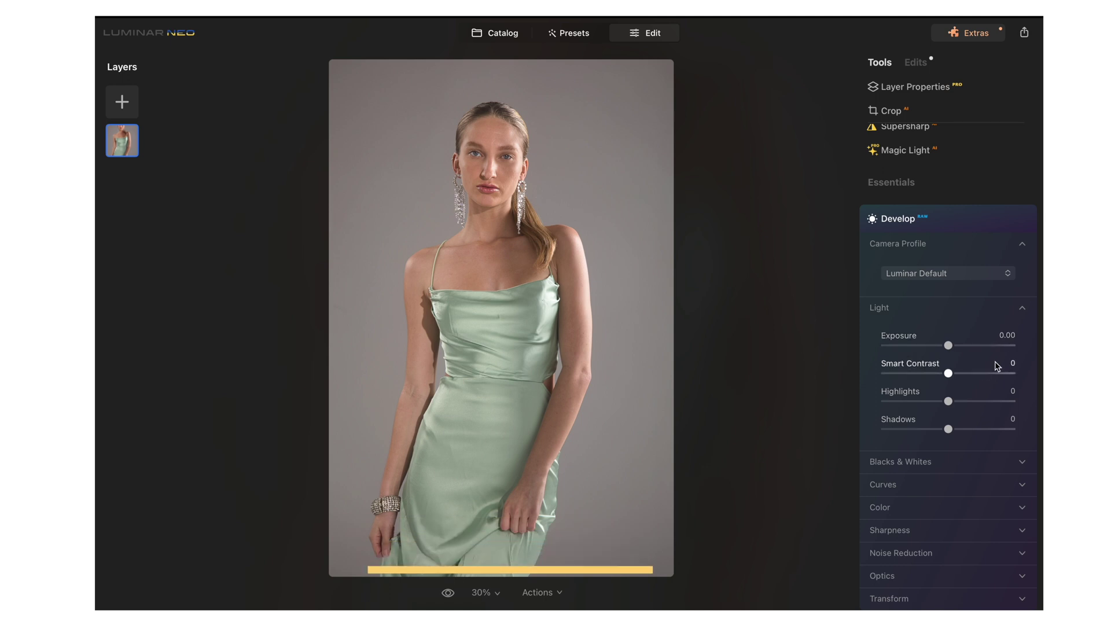
left_click(948, 346)
left_click_drag(950, 352, 952, 352)
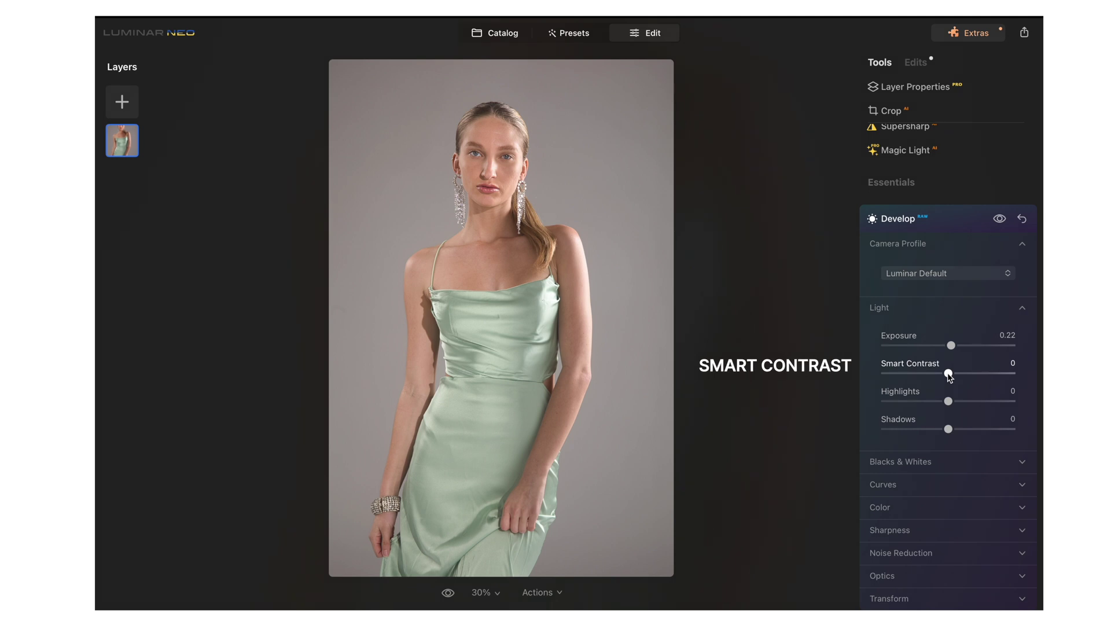
left_click_drag(949, 373, 956, 374)
left_click_drag(947, 429, 956, 401)
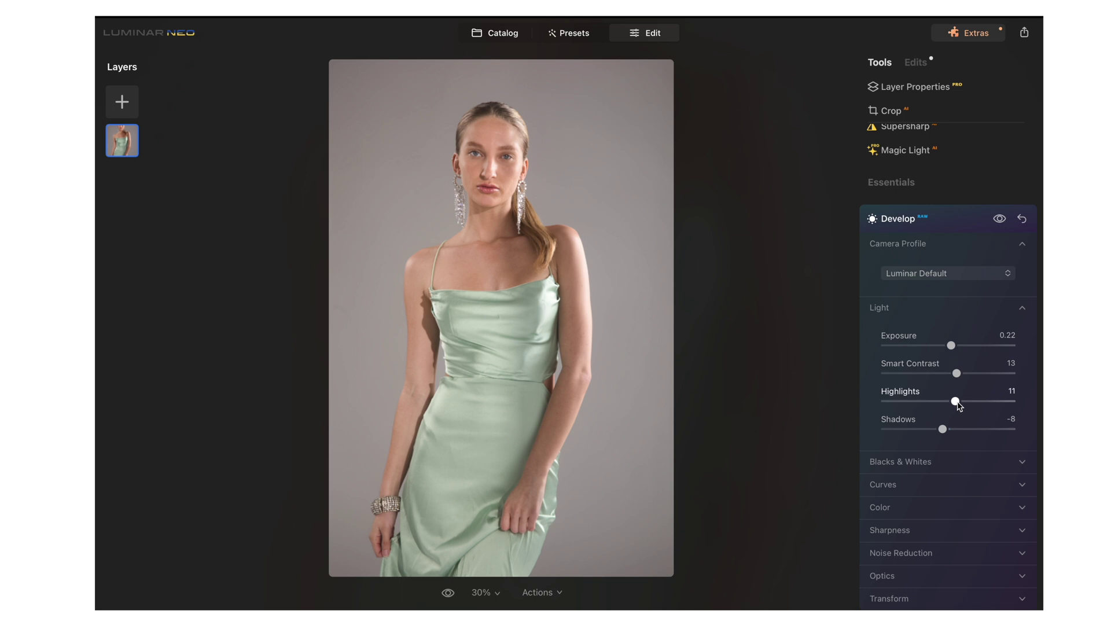
- Set a custom white balance by sampling the gray backdrop beside the model's shoulder
scroll(972, 508, "down", 3)
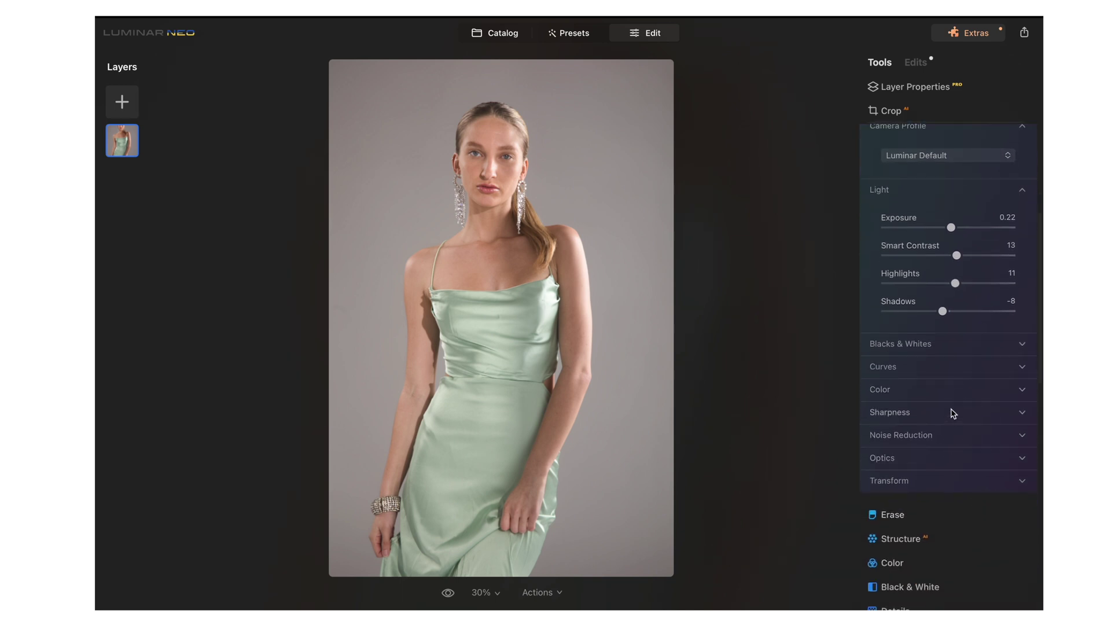
left_click(929, 391)
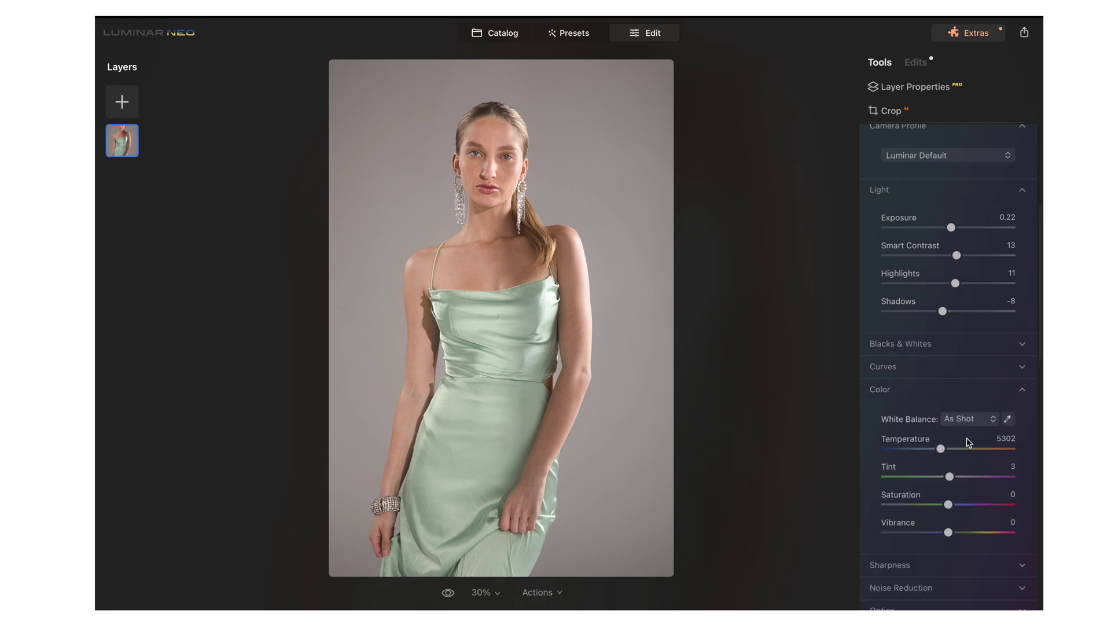
left_click(1007, 419)
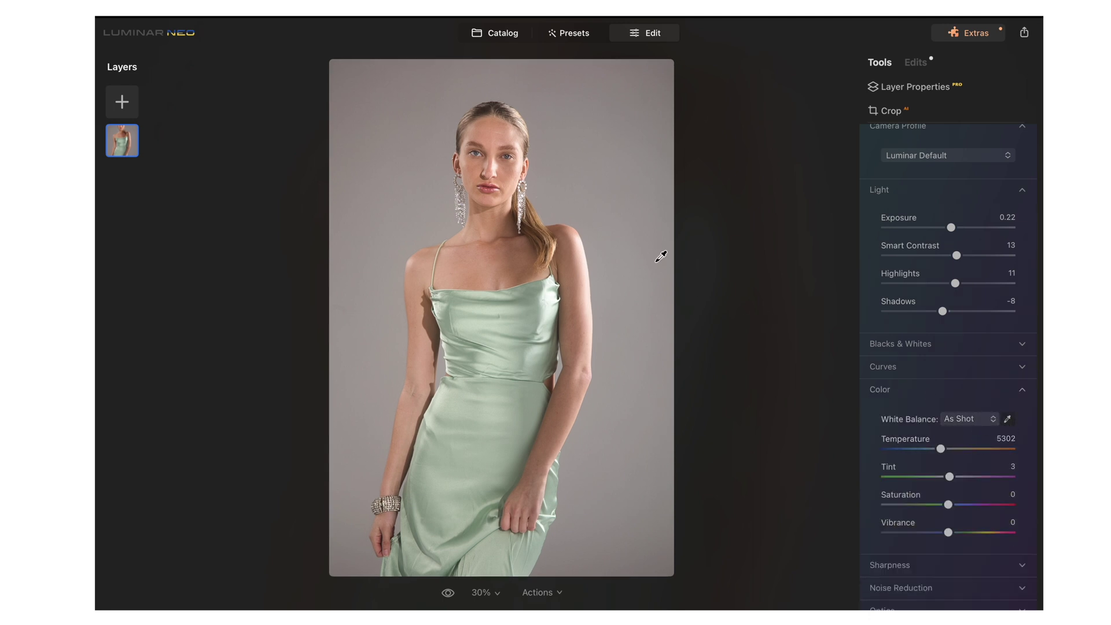
left_click(612, 252)
- Inspect the face at 100% and compare the whole photo before and after the edits
double_click(474, 221)
left_click_drag(495, 180, 493, 242)
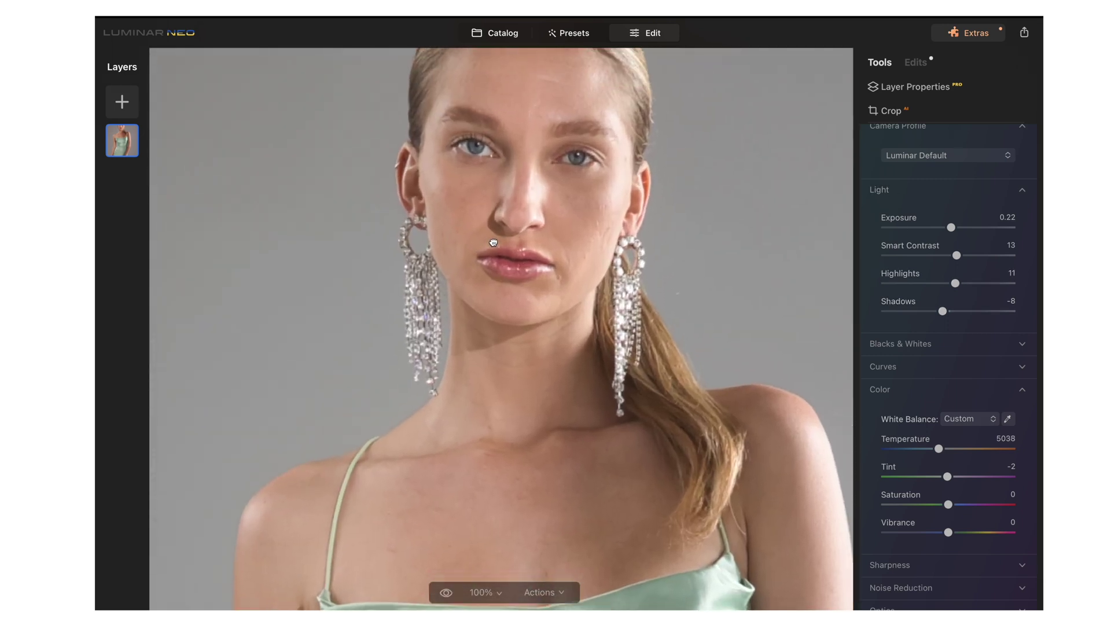
double_click(708, 337)
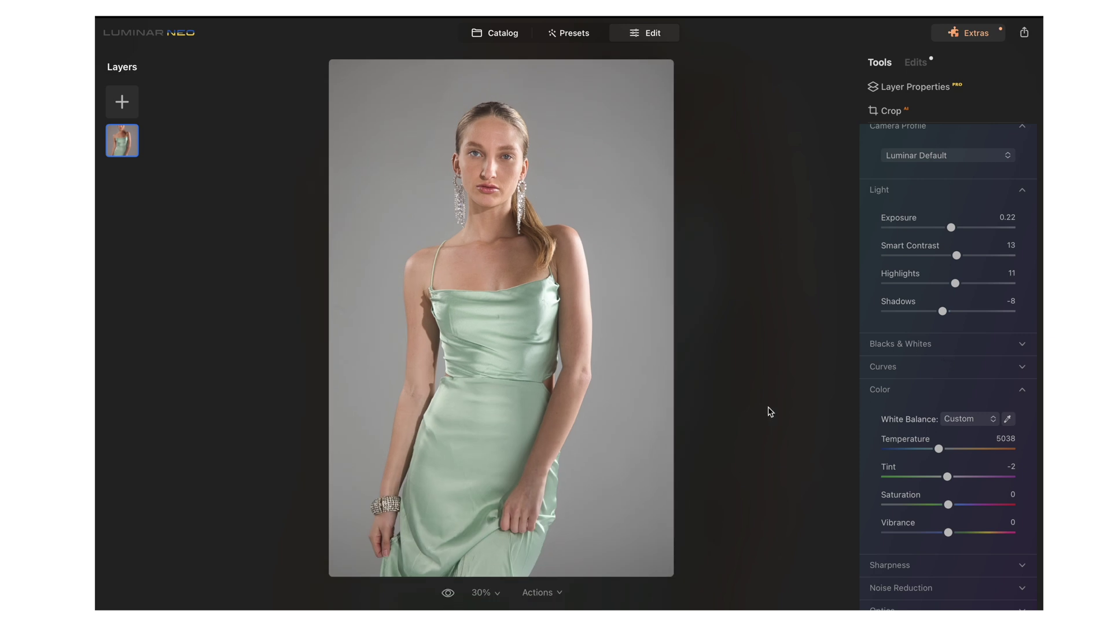
left_click(448, 595)
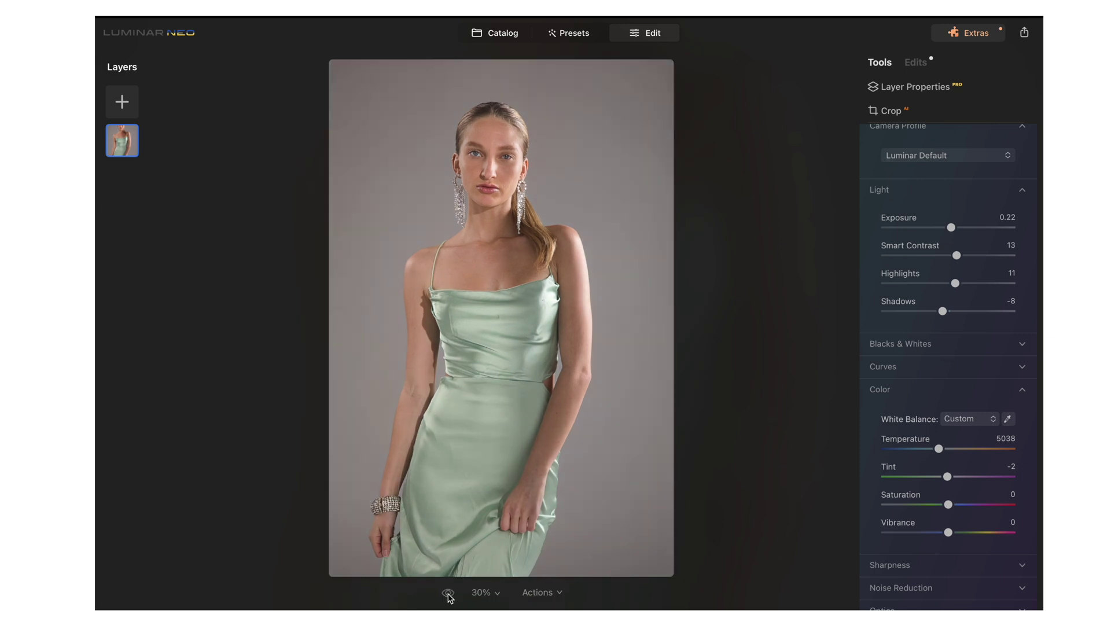
left_click(448, 594)
left_click(448, 594)
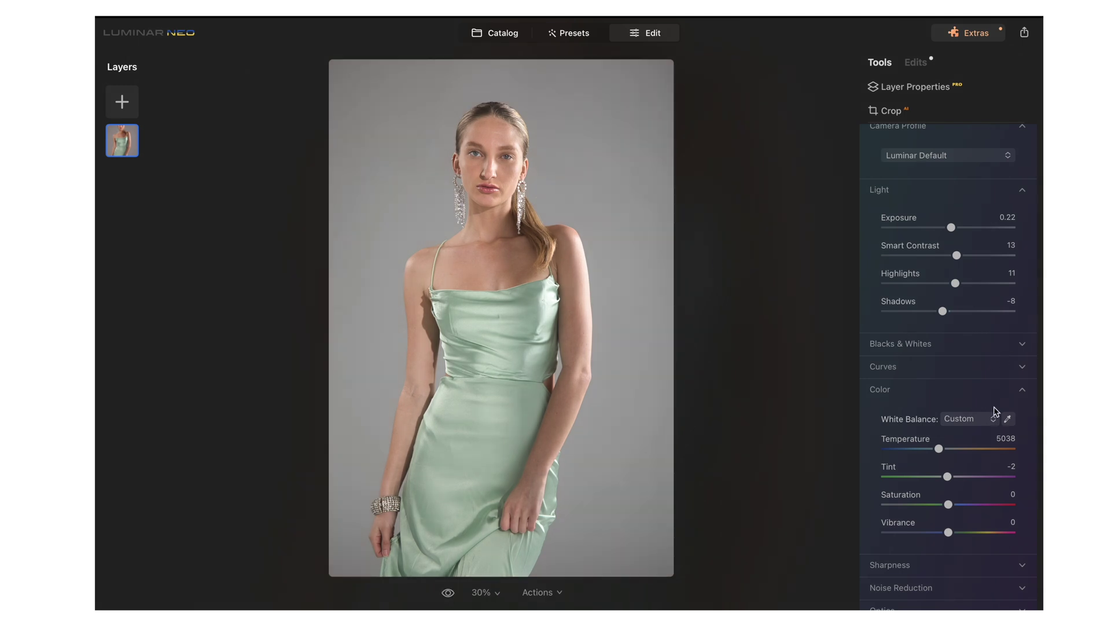
- Set the Structure amount to -15 and compare the model's face up close with and without it
scroll(979, 394, "down", 5)
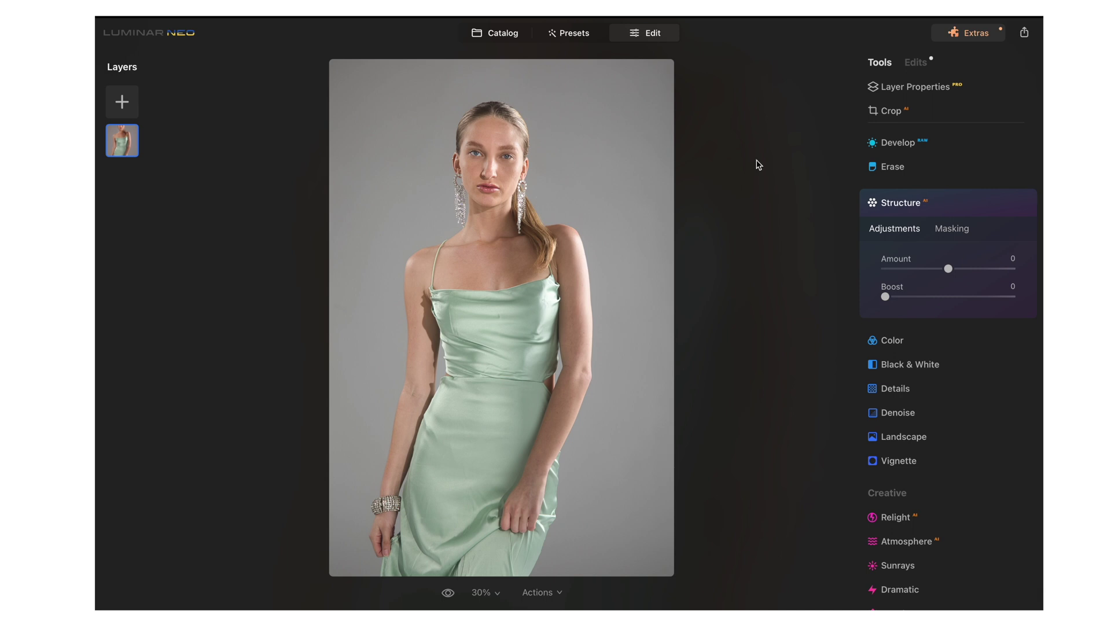
left_click(496, 175)
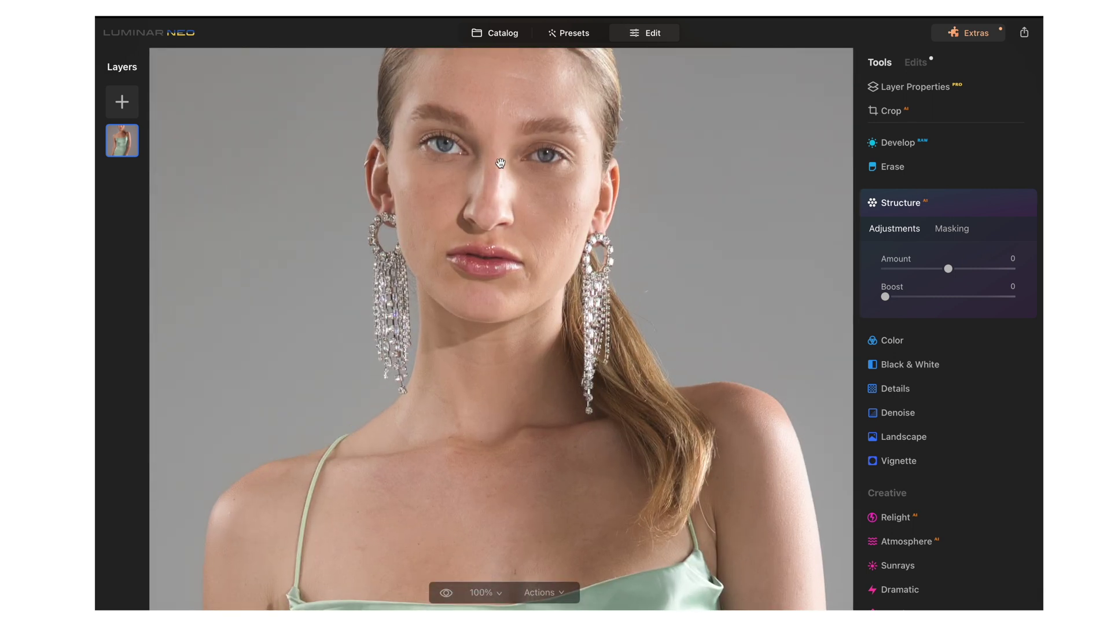
left_click_drag(500, 163, 507, 217)
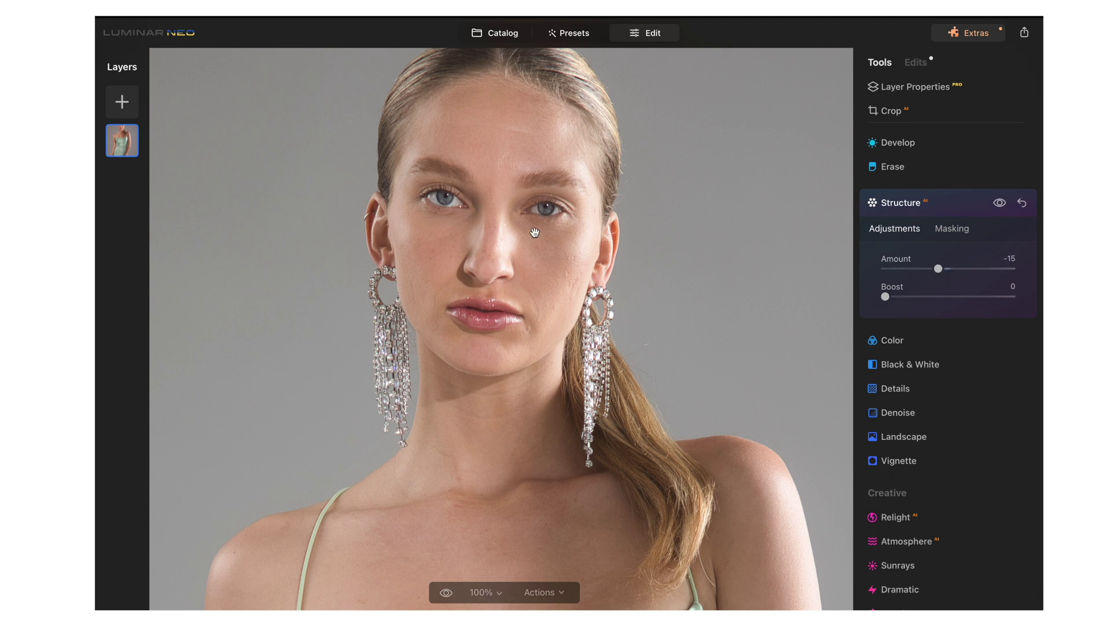
left_click(999, 204)
key("ctrl+equal")
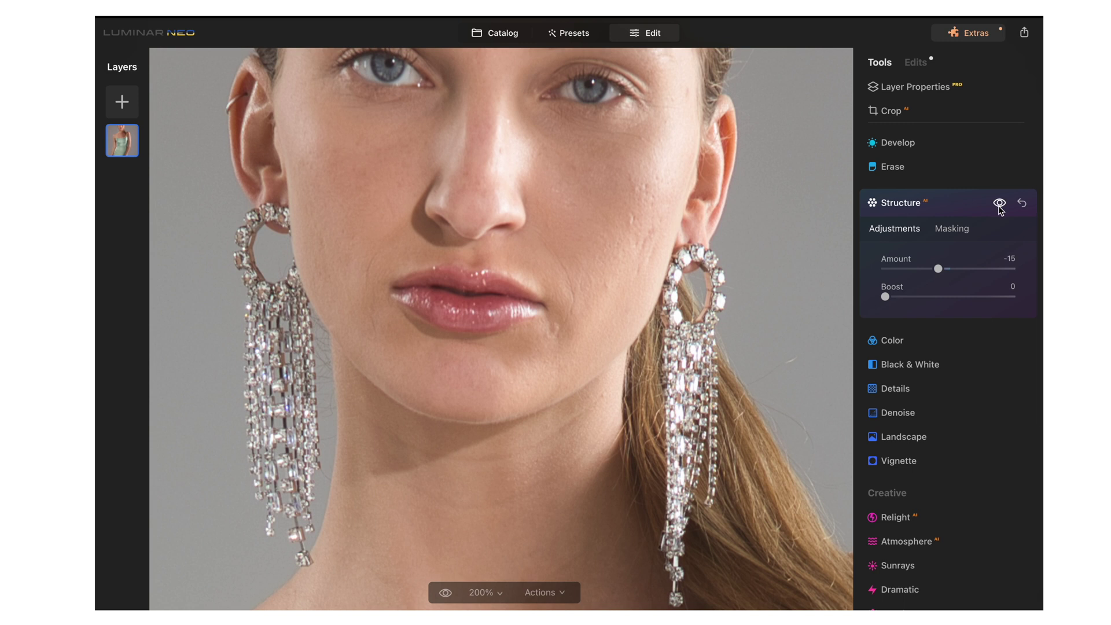
left_click(999, 204)
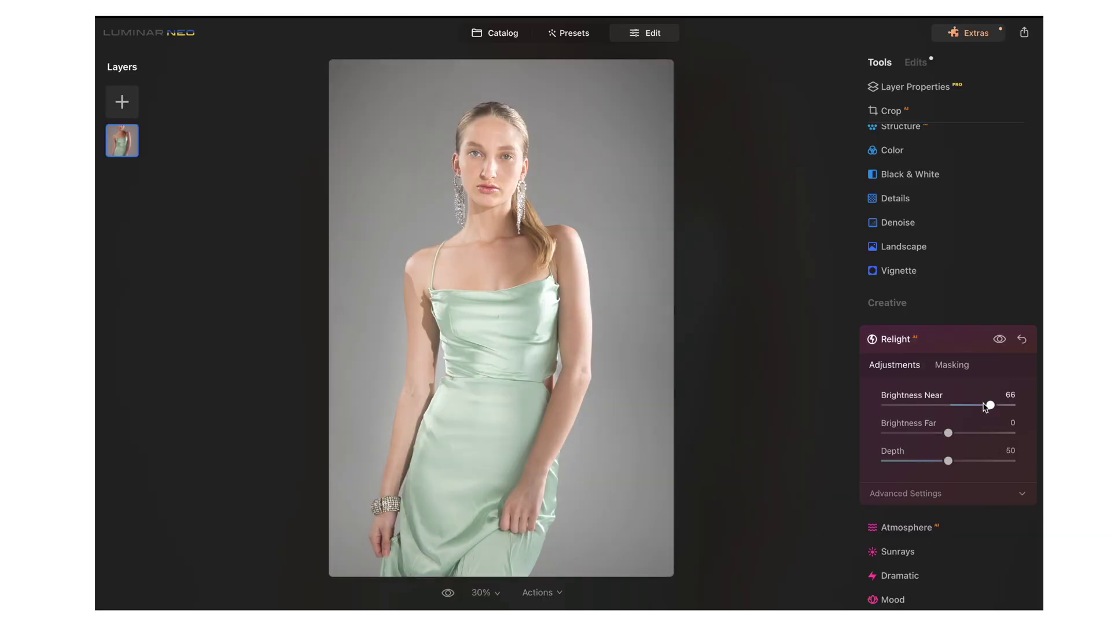
- Relight the photo with Brightness Far at -11 and Brightness Near slightly below 34
left_click_drag(990, 407, 957, 448)
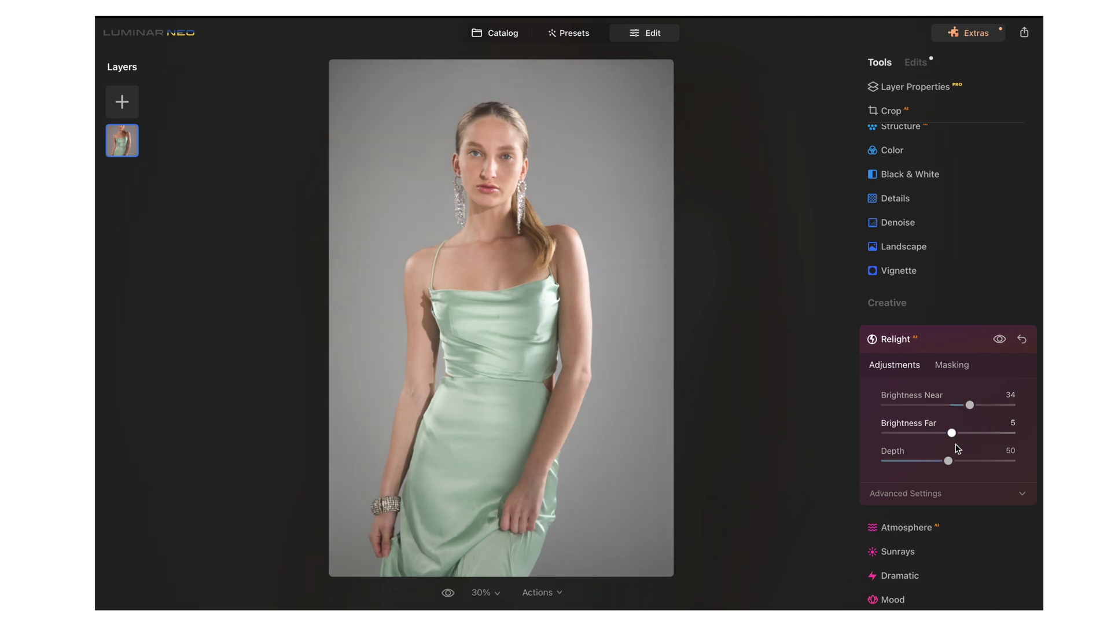
left_click_drag(956, 446, 945, 446)
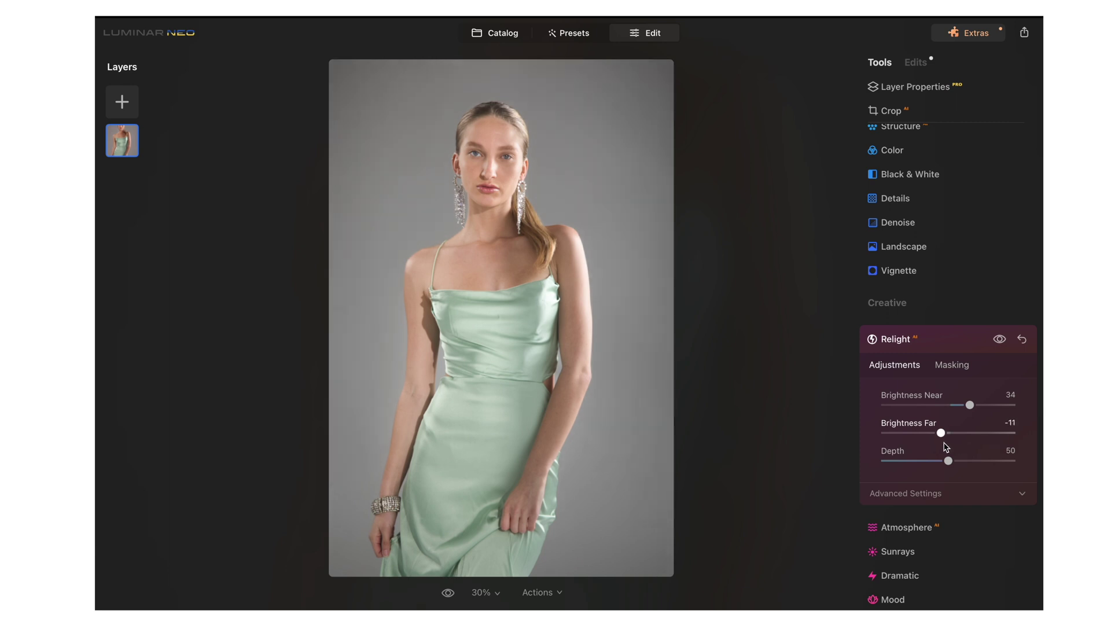
mouse_move(969, 406)
left_mouse_down()
mouse_move(863, 410)
mouse_move(1029, 412)
mouse_move(920, 408)
mouse_move(986, 412)
mouse_move(965, 414)
left_mouse_up()
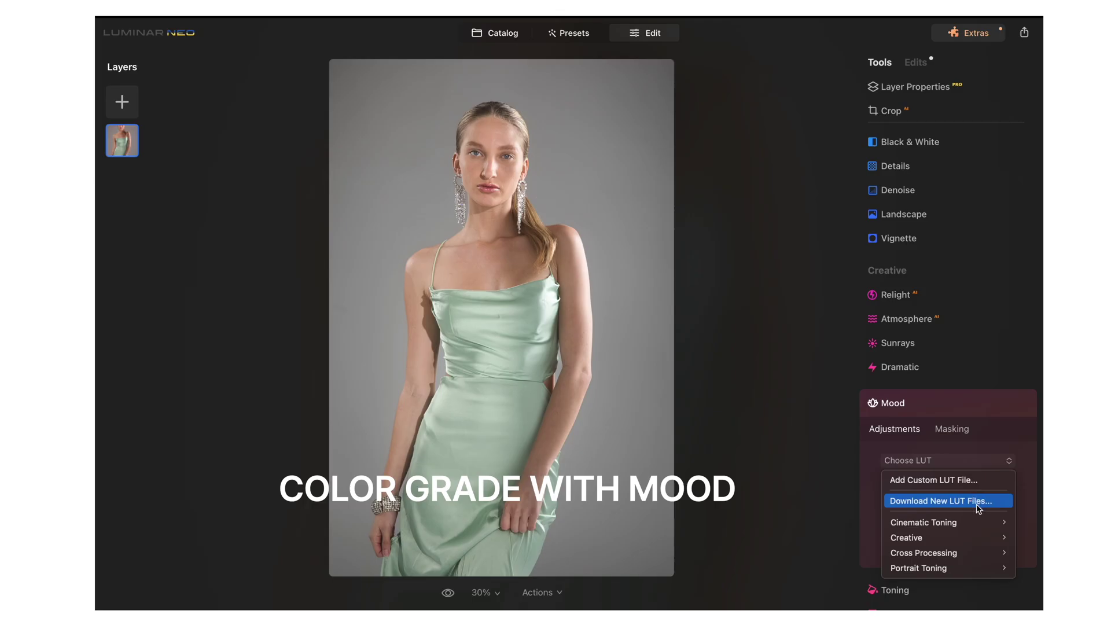
- Try the Cinematic Toning LUTs Anaheim and Bakersfield on the photo with the Mood tool
mouse_move(979, 522)
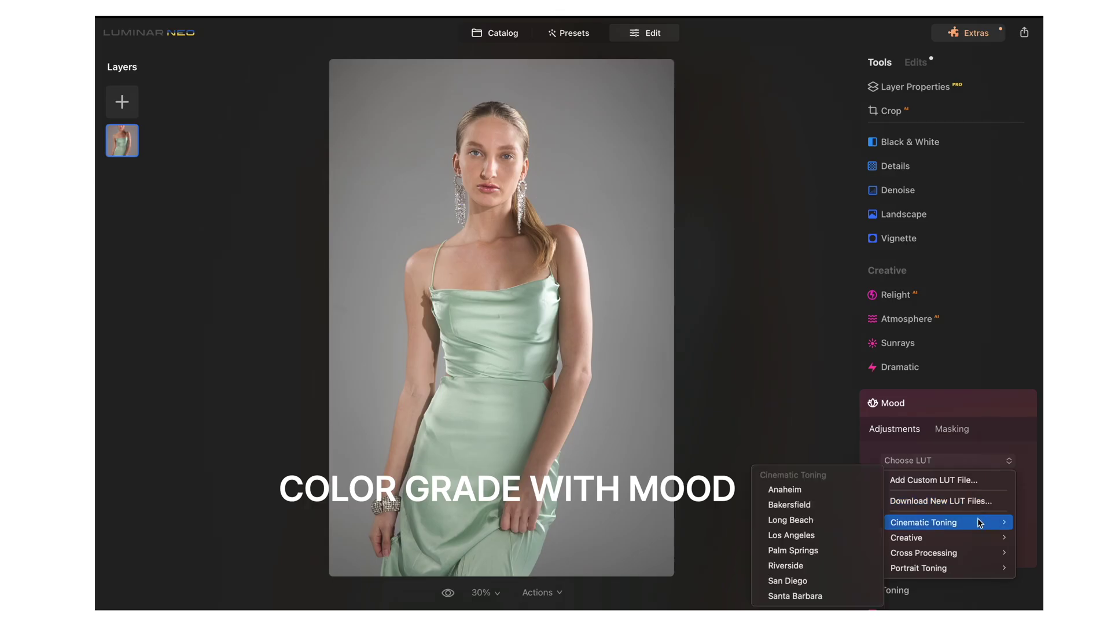
left_click(837, 497)
left_click(909, 463)
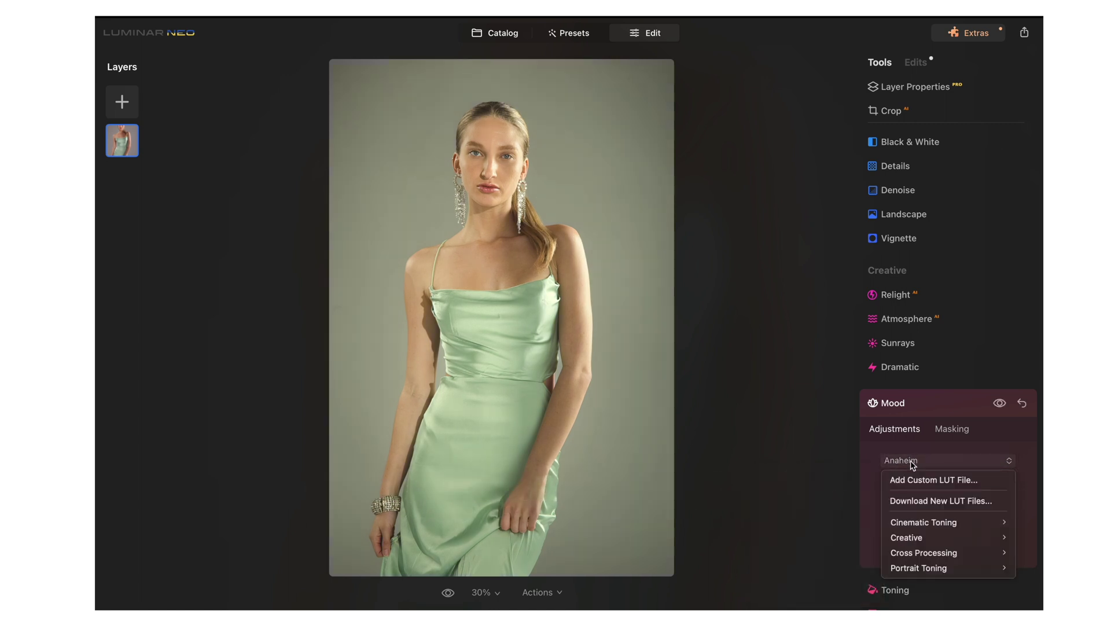
mouse_move(908, 521)
left_click(841, 513)
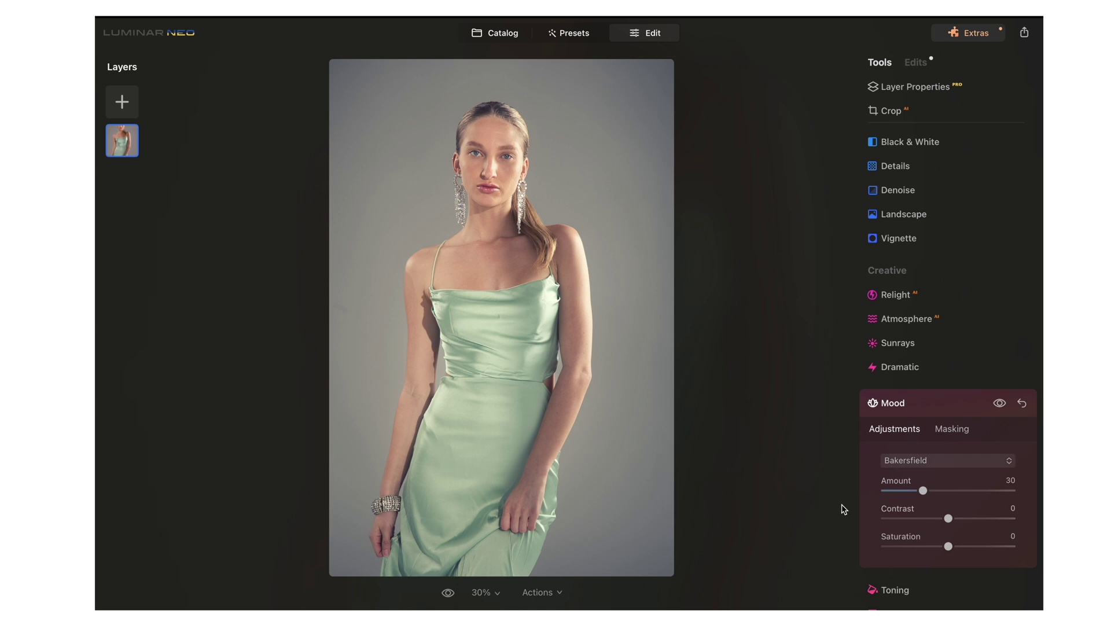
- Apply the Long Beach LUT from Cinematic Toning as the photo's Mood color grade
left_click(911, 462)
mouse_move(916, 526)
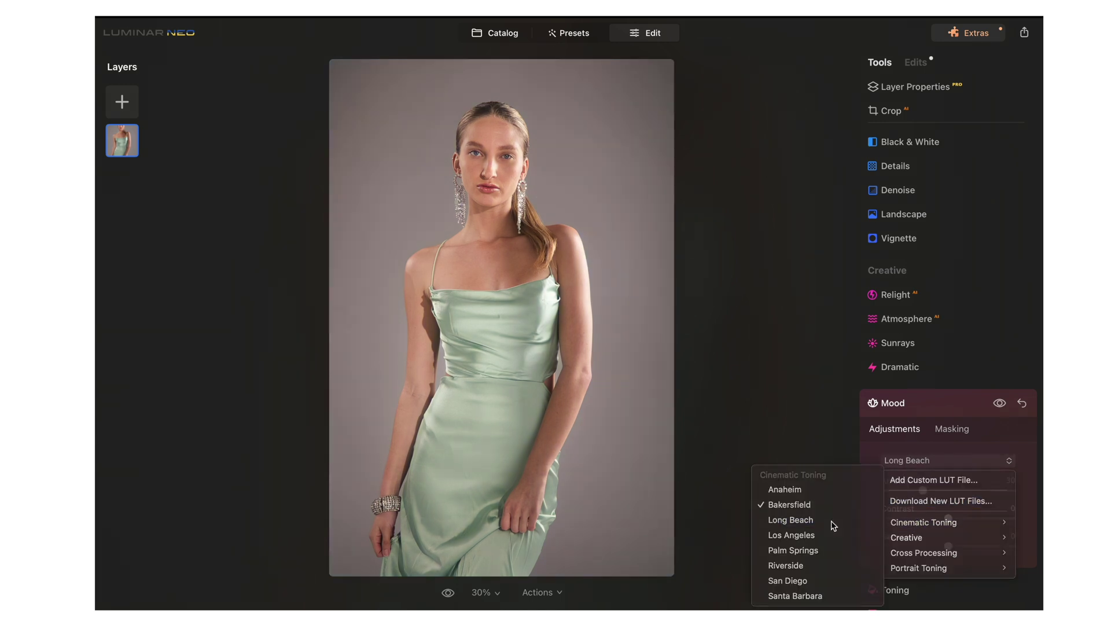
left_click(833, 520)
left_click(925, 461)
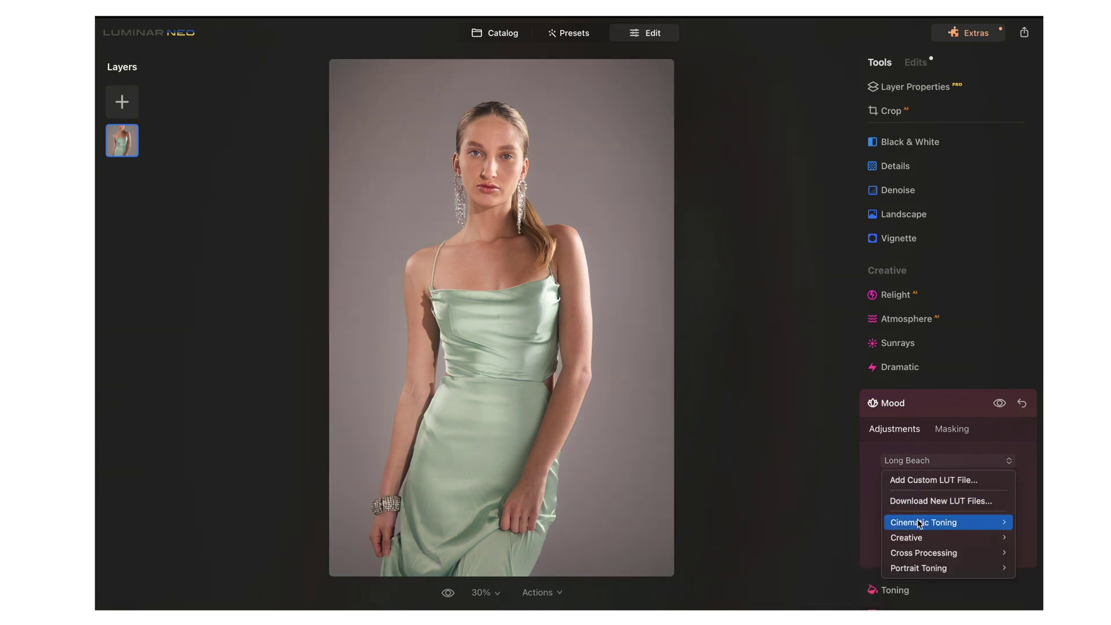
key("Escape")
- Compare the full photo with and without the Mood color grade
left_click(1001, 405)
left_click(1001, 405)
left_click(1001, 405)
left_click(1001, 405)
left_click(1001, 405)
left_click(1001, 405)
left_click(1001, 405)
left_click(1001, 405)
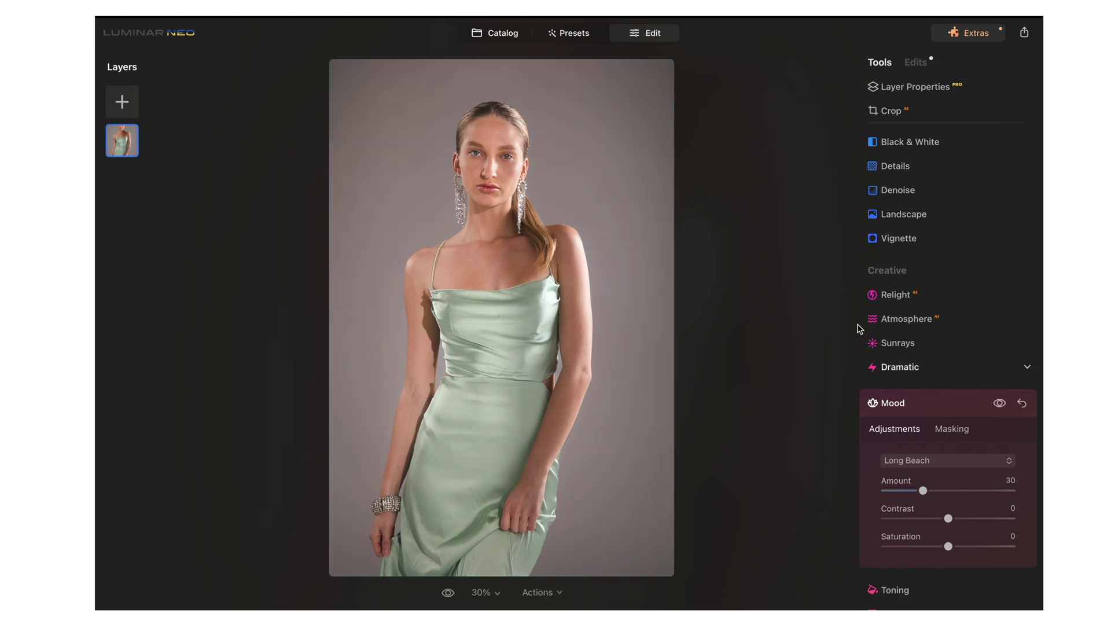
- Examine the face and skin tones at 100% with and without the Mood color grade
double_click(505, 214)
left_click_drag(505, 214, 544, 495)
left_click_drag(601, 266, 586, 429)
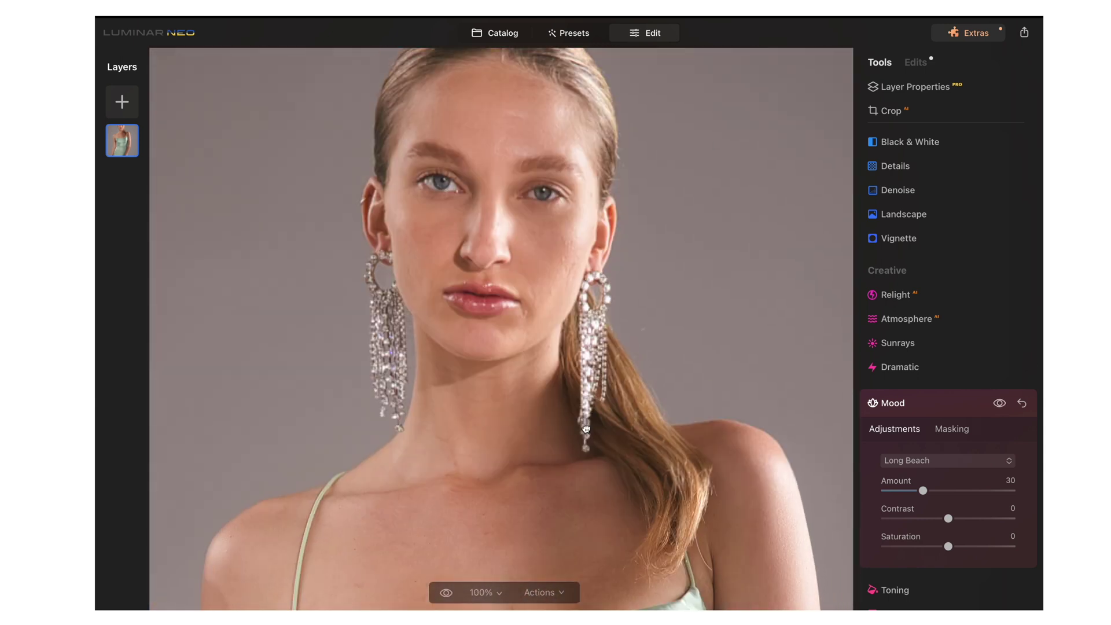
left_click(1000, 403)
left_click(1000, 403)
left_click(1000, 403)
left_click(999, 403)
left_click(969, 412)
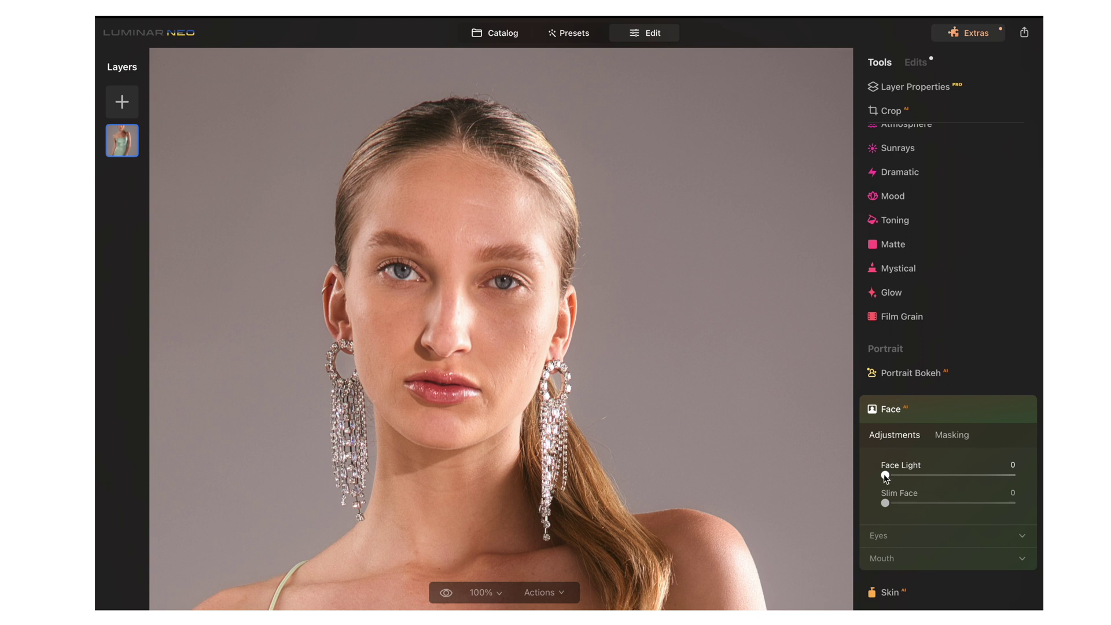
- Set Face Light to 20 and Slim Face to 5 for the model's face
left_click_drag(885, 476, 1012, 475)
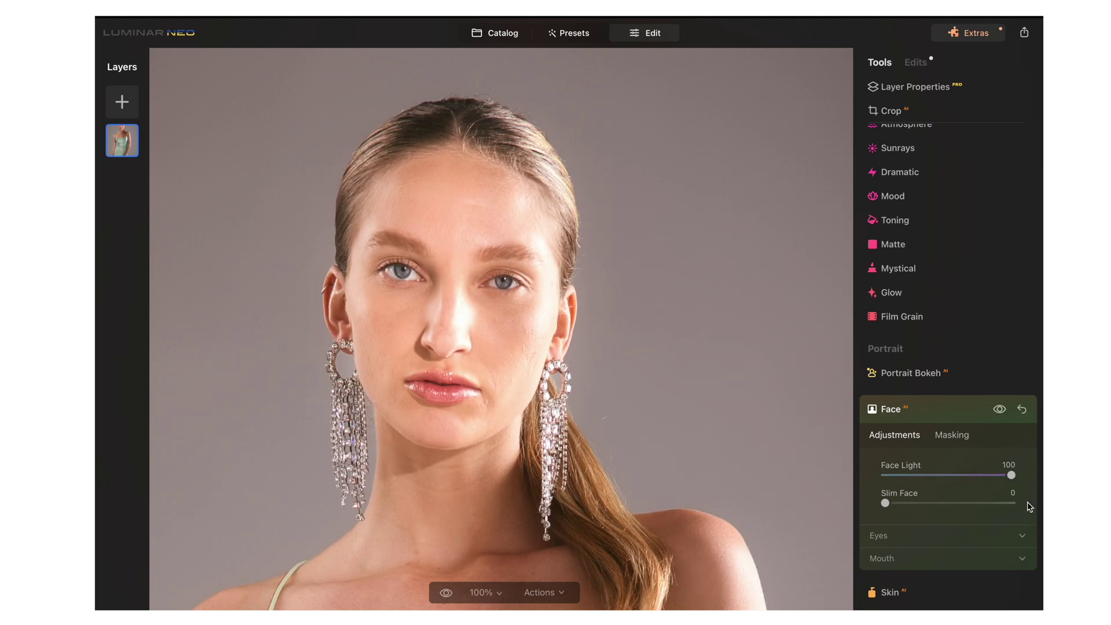
left_click_drag(997, 476, 948, 476)
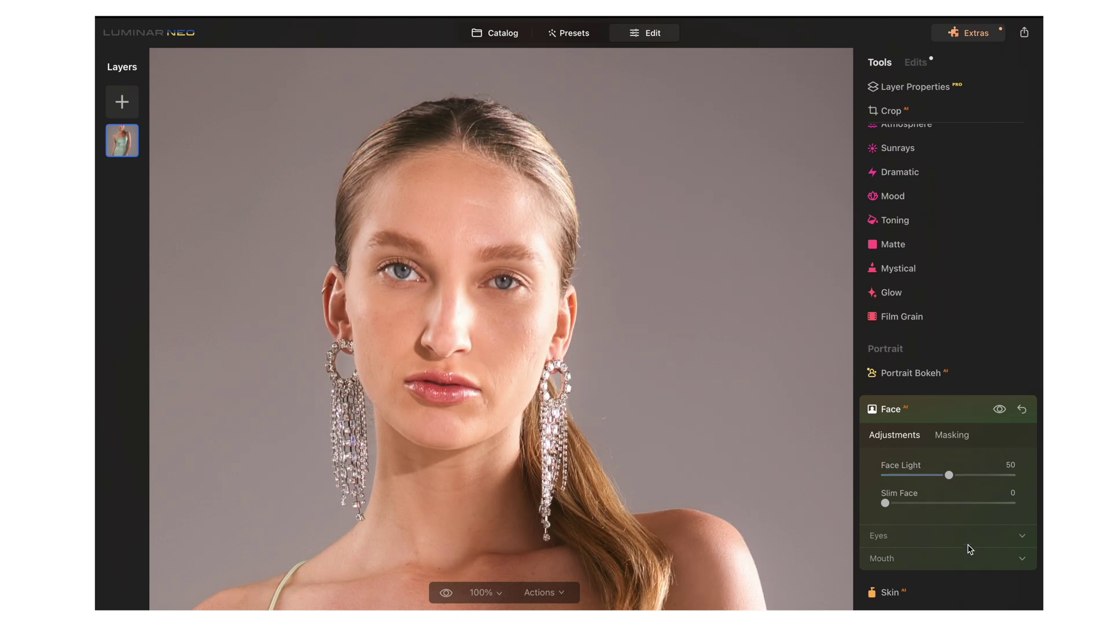
left_click(664, 263)
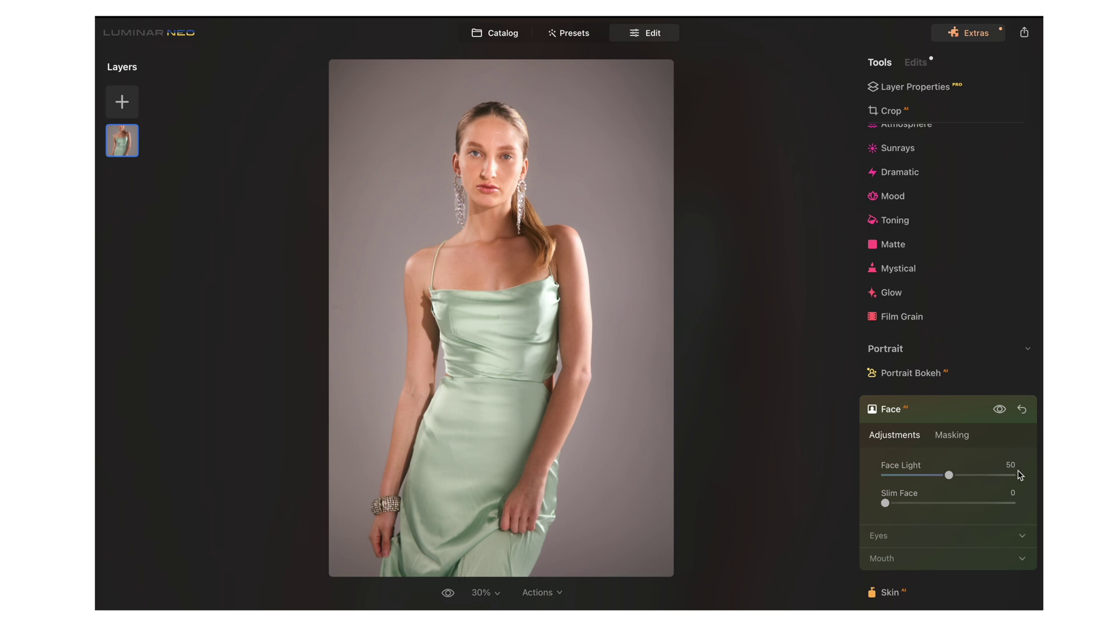
left_click_drag(948, 475, 911, 475)
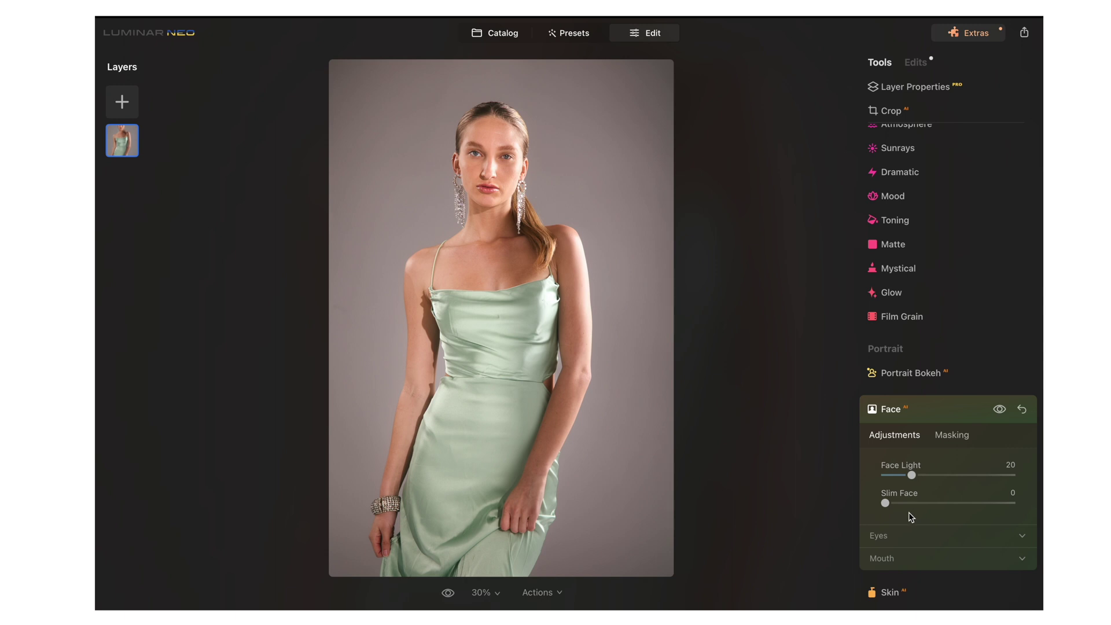
left_click_drag(886, 503, 950, 503)
left_click_drag(1017, 510, 890, 505)
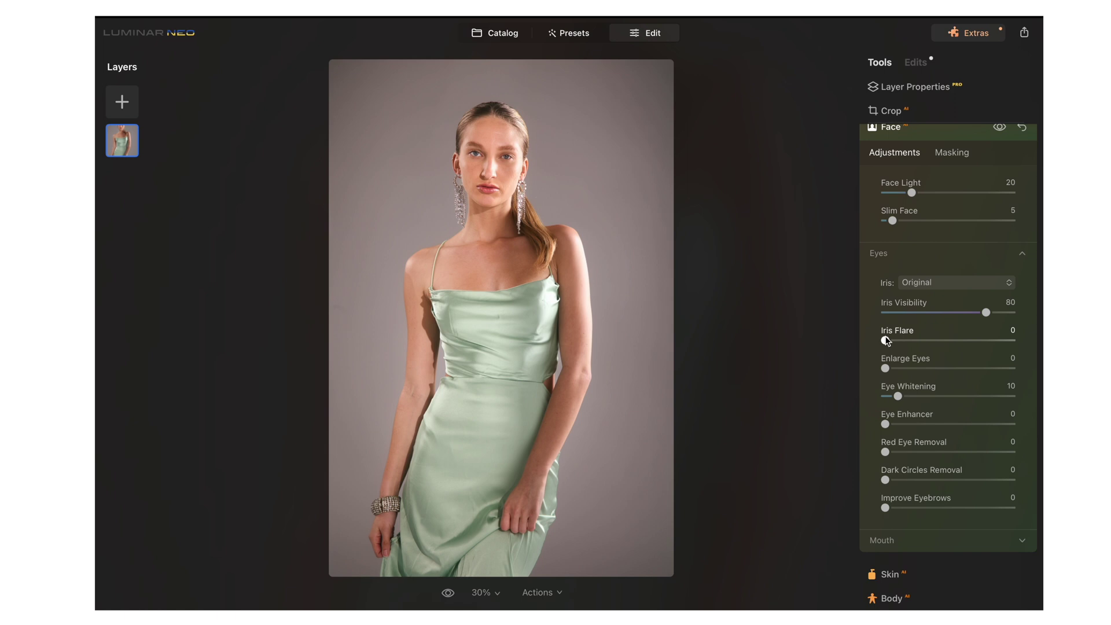
- Set the Iris Flare of the model's eyes to 40, judging the effect at 200% zoom
left_click(500, 155)
scroll(558, 550, "up", 10)
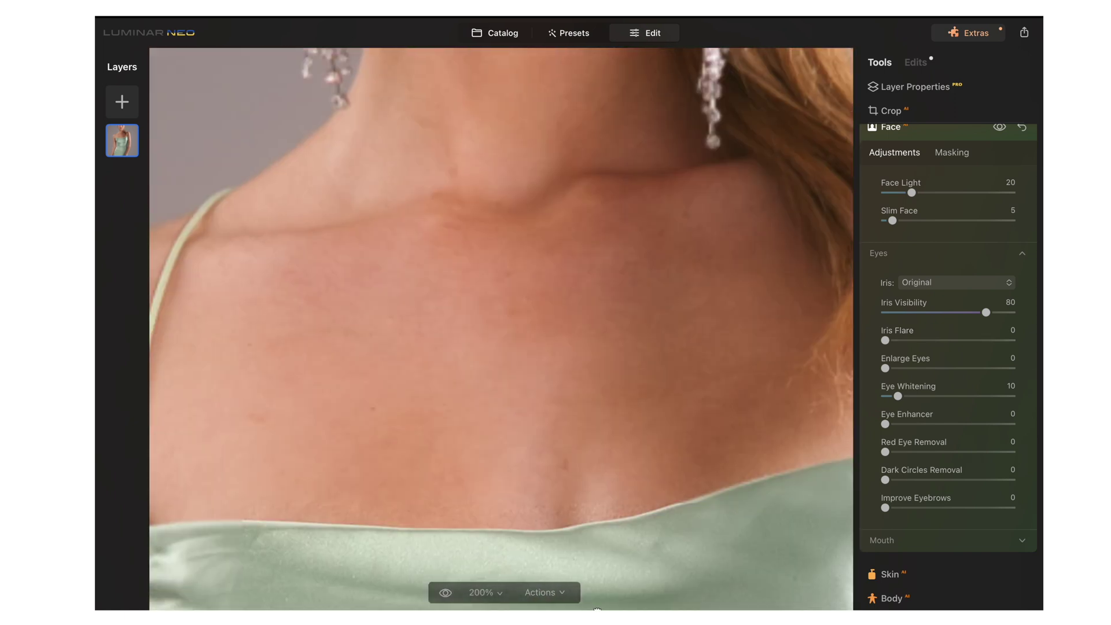
scroll(585, 507, "up", 5)
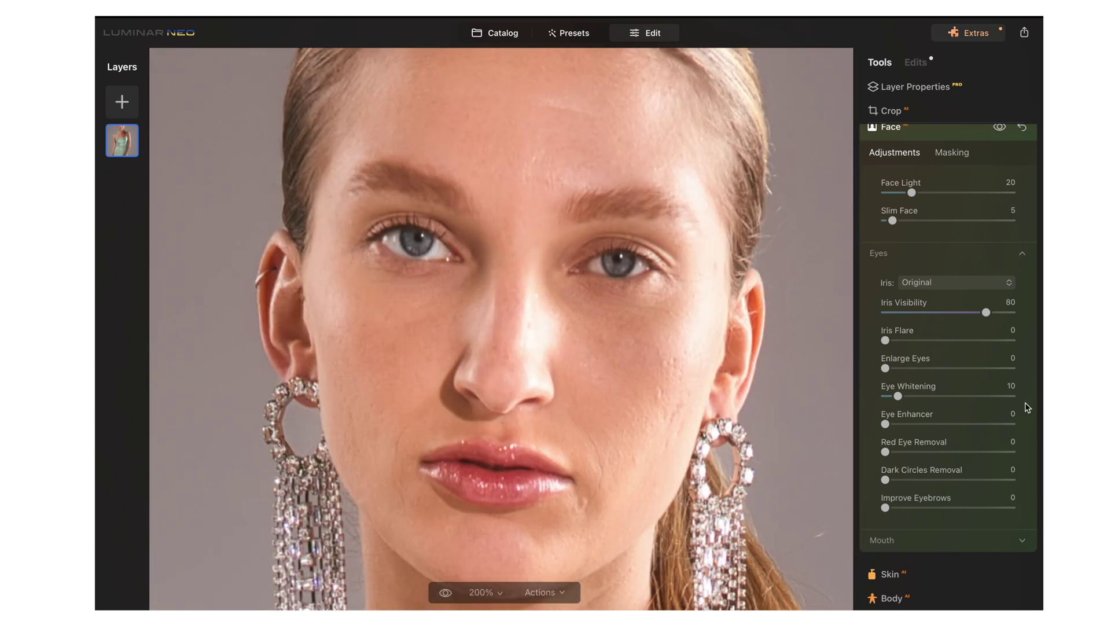
left_click_drag(885, 340, 997, 335)
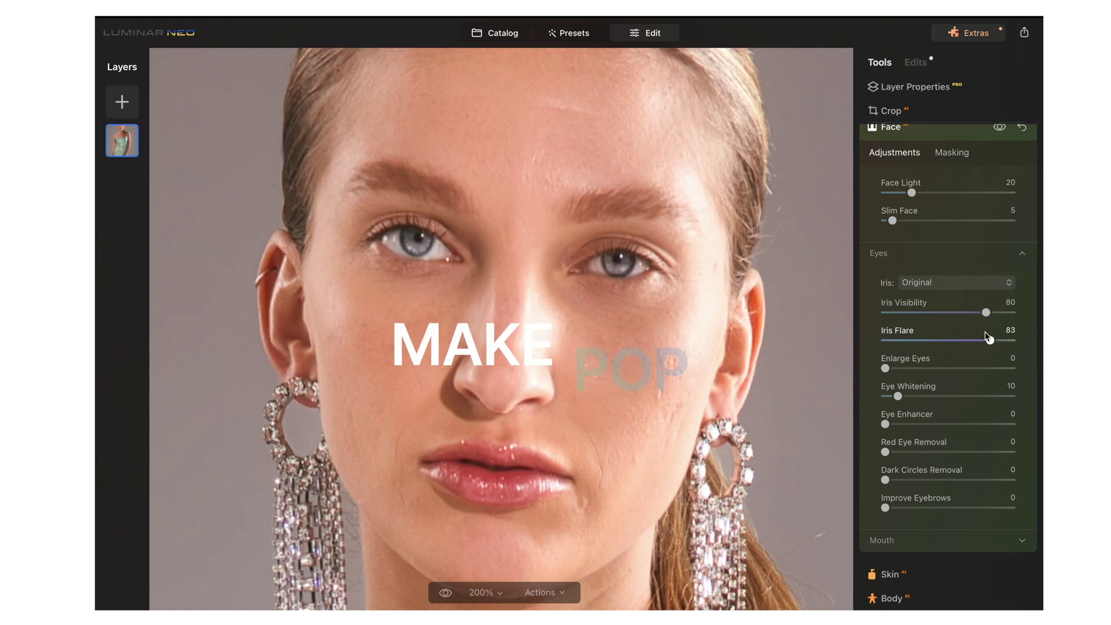
left_click_drag(988, 341, 925, 340)
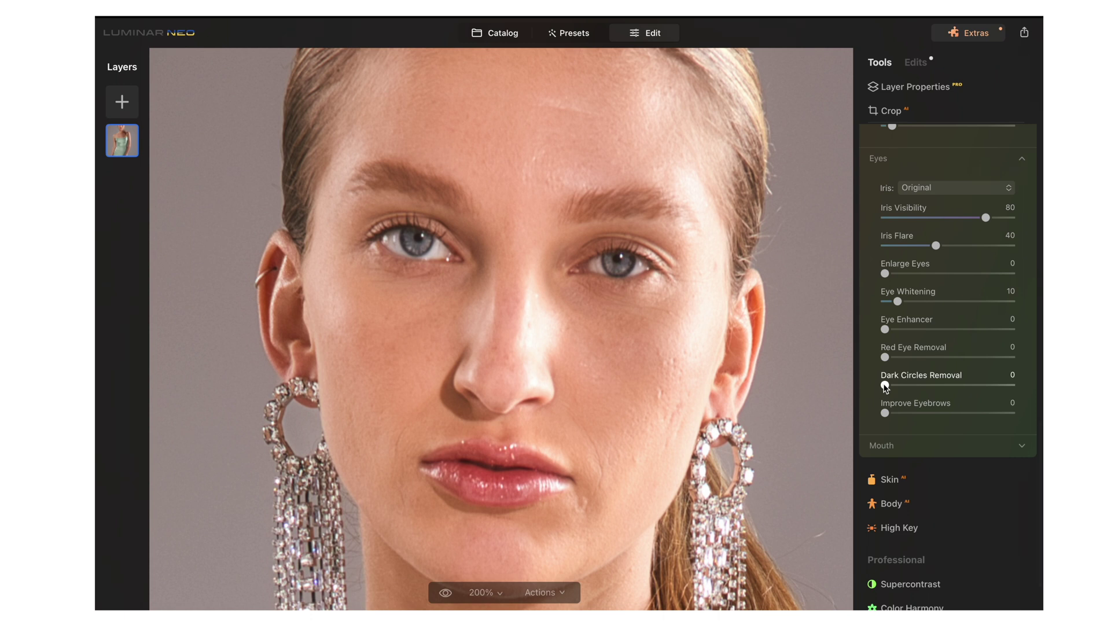
- Try Dark Circles Removal at 100 under the model's eyes and return it to 0
left_click_drag(884, 385, 1036, 385)
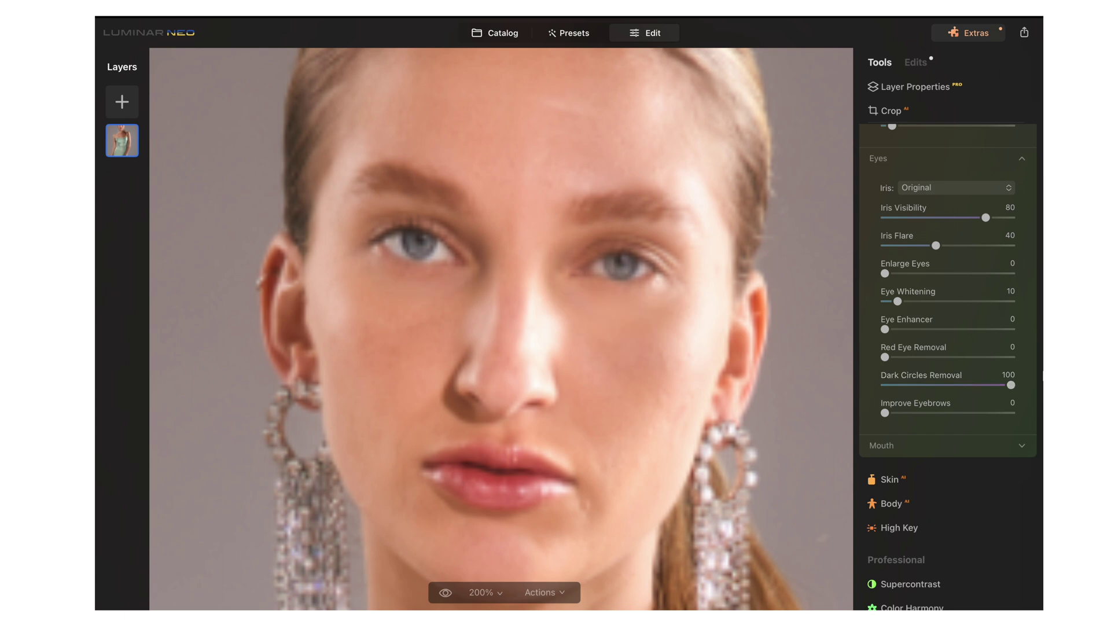
left_click_drag(1011, 385, 1042, 387)
left_click_drag(995, 385, 910, 386)
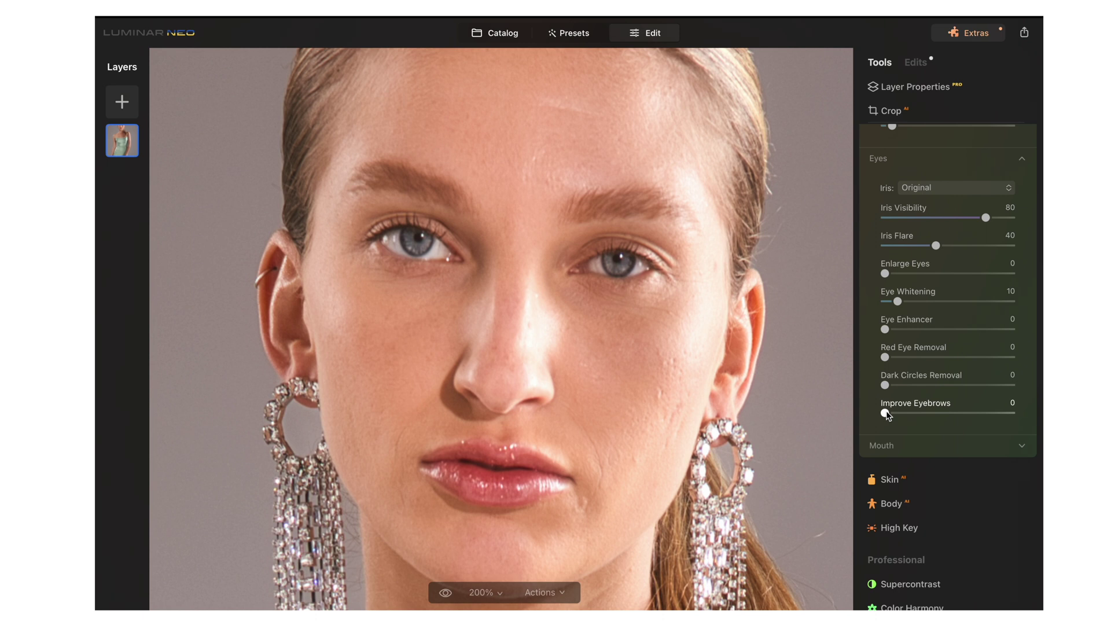
- Set Improve Eyebrows to 50 and compare the portrait at 100% with and without the Face adjustments
left_click_drag(884, 413, 919, 413)
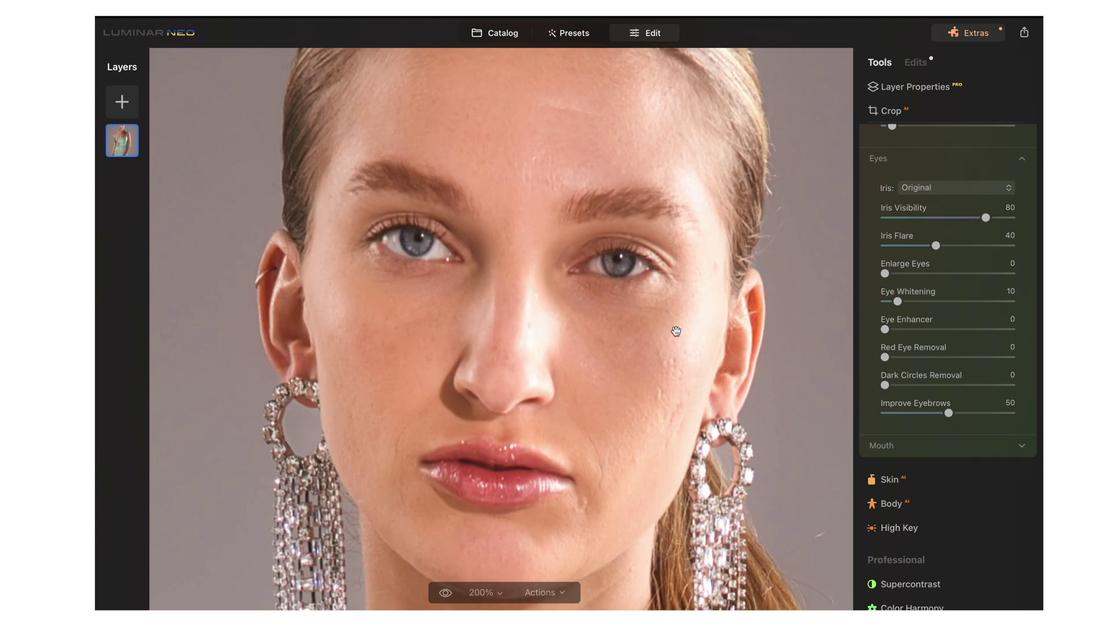
key("super+minus")
scroll(990, 268, "up", 5)
left_click(999, 288)
left_click(999, 287)
left_click(1000, 288)
left_click(999, 288)
left_click(999, 288)
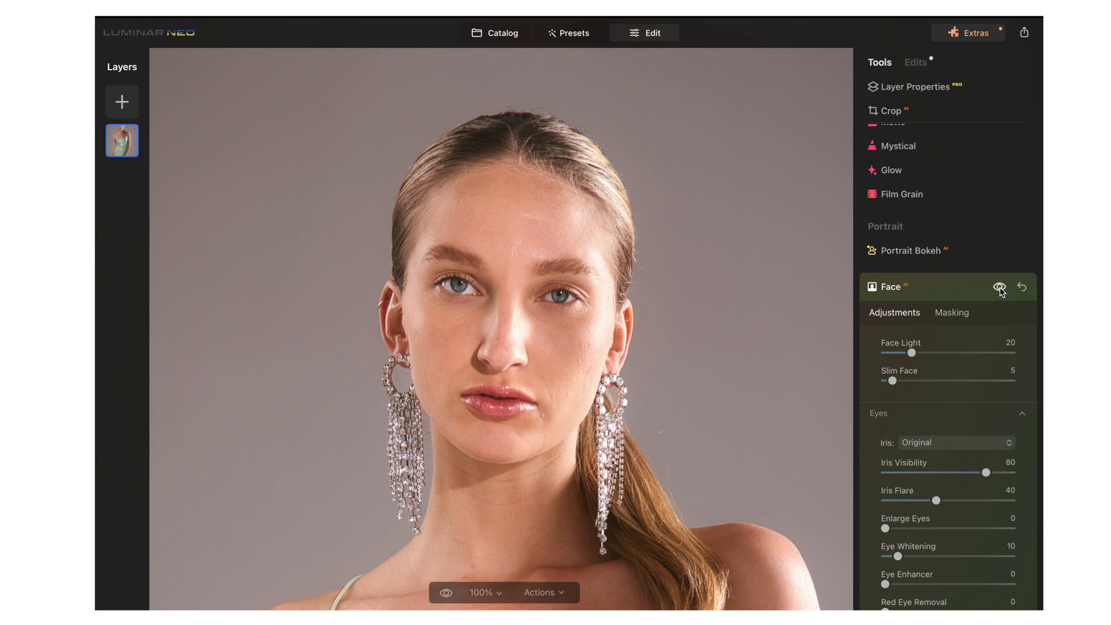
left_click(999, 288)
left_click(999, 289)
left_click(1000, 288)
left_click(1000, 288)
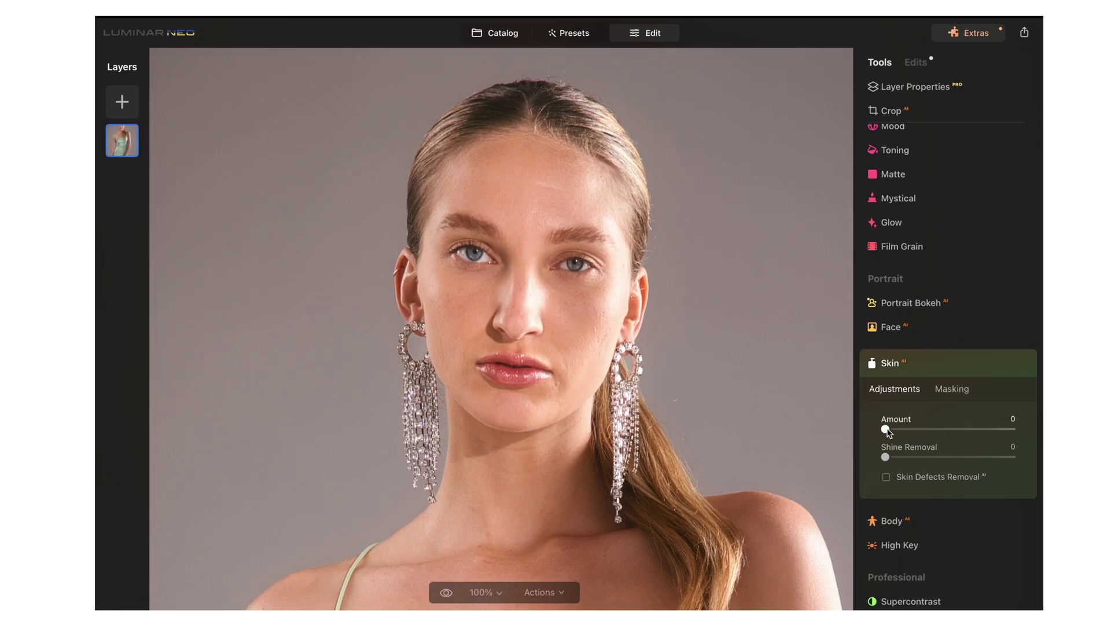
- Set the Skin Amount to 40 to smooth the model's skin and inspect the face up close
left_click_drag(886, 429, 921, 429)
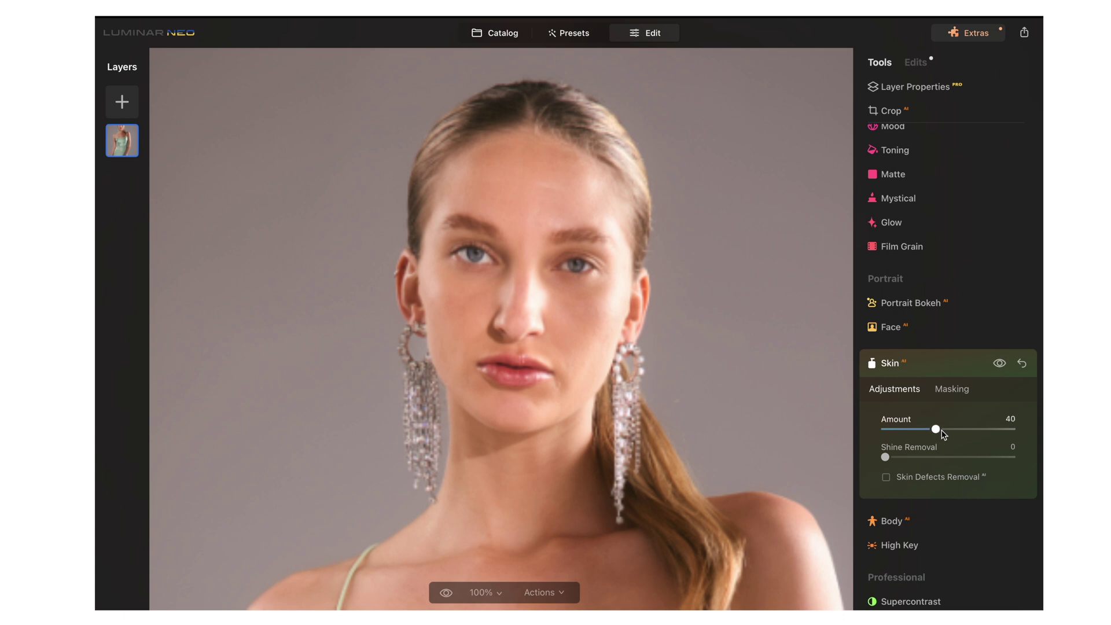
left_click(528, 260)
left_click(515, 232)
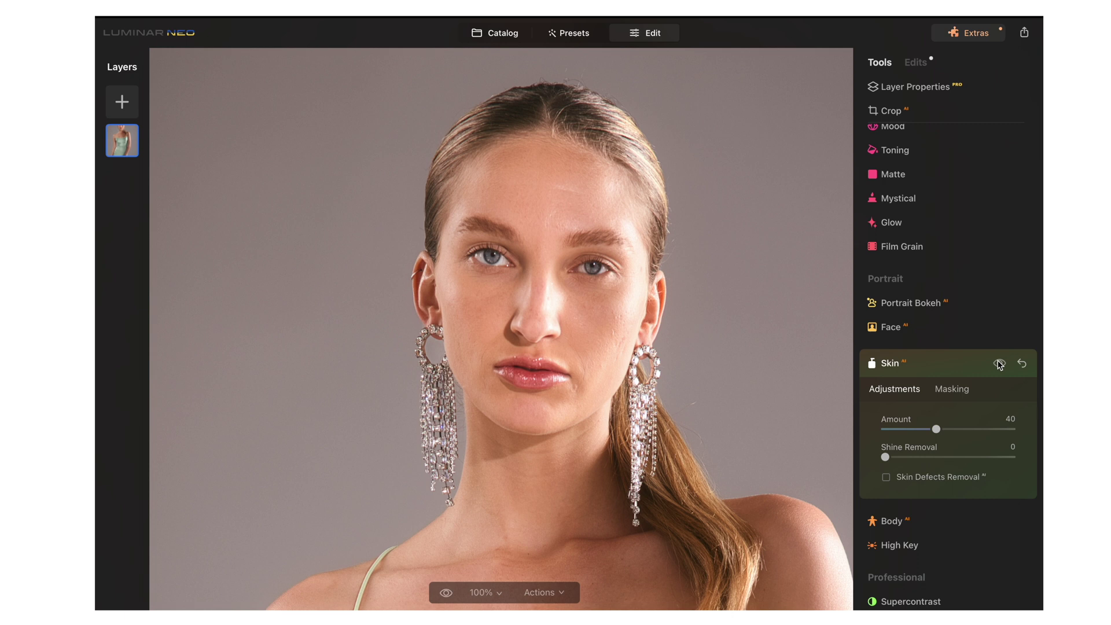
key("ctrl+equal")
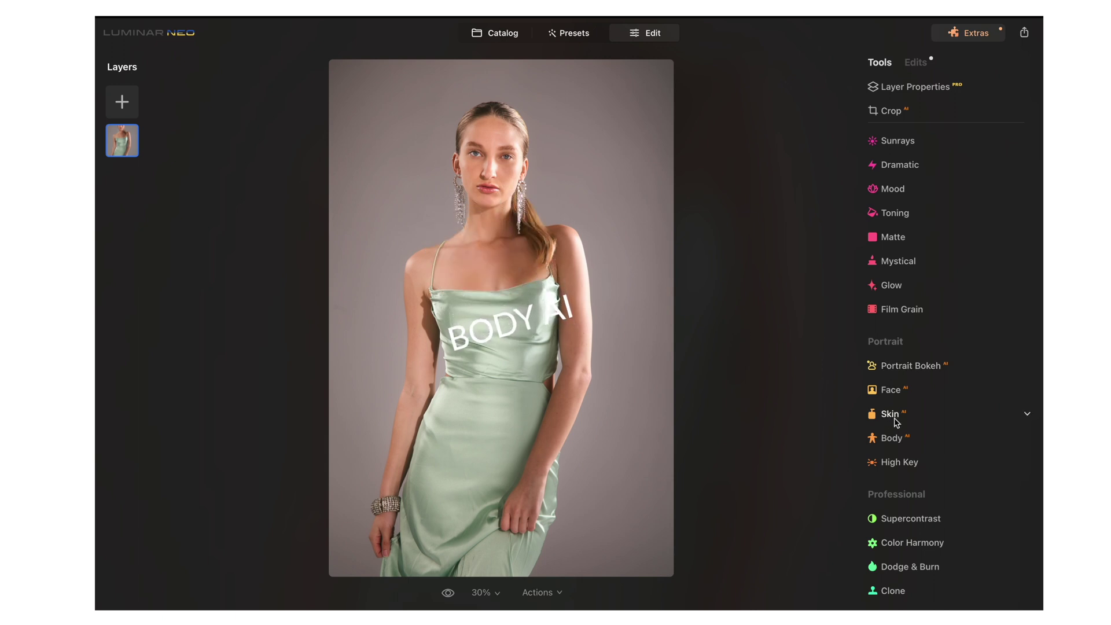
- Set the Body Shape to 5 after trying both extremes, and compare the figure with and without it
left_click(895, 440)
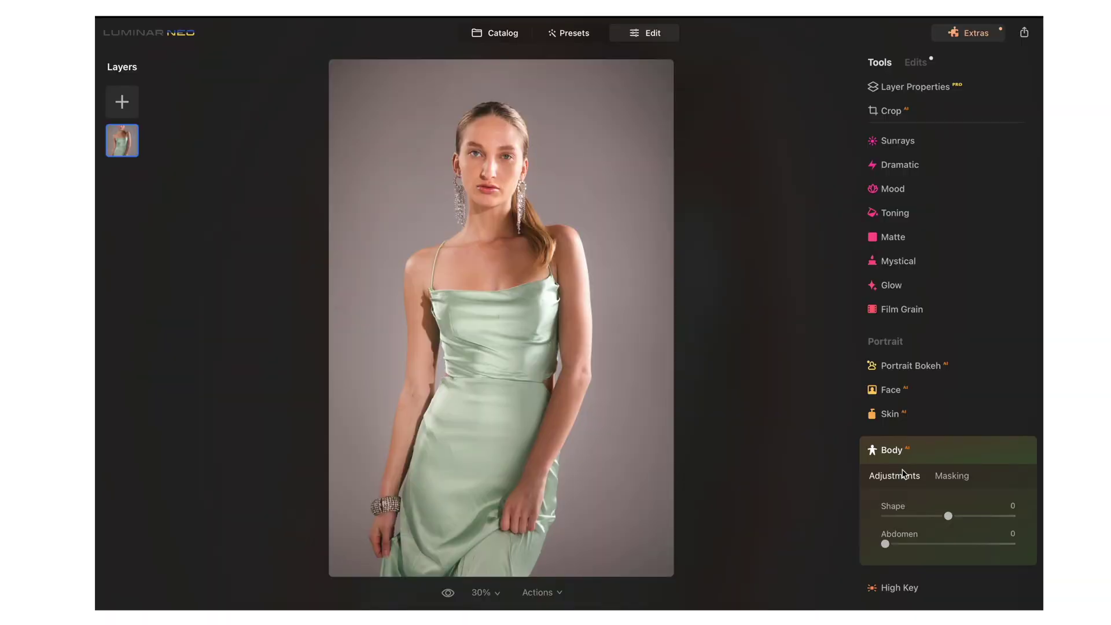
left_click_drag(948, 516, 1043, 520)
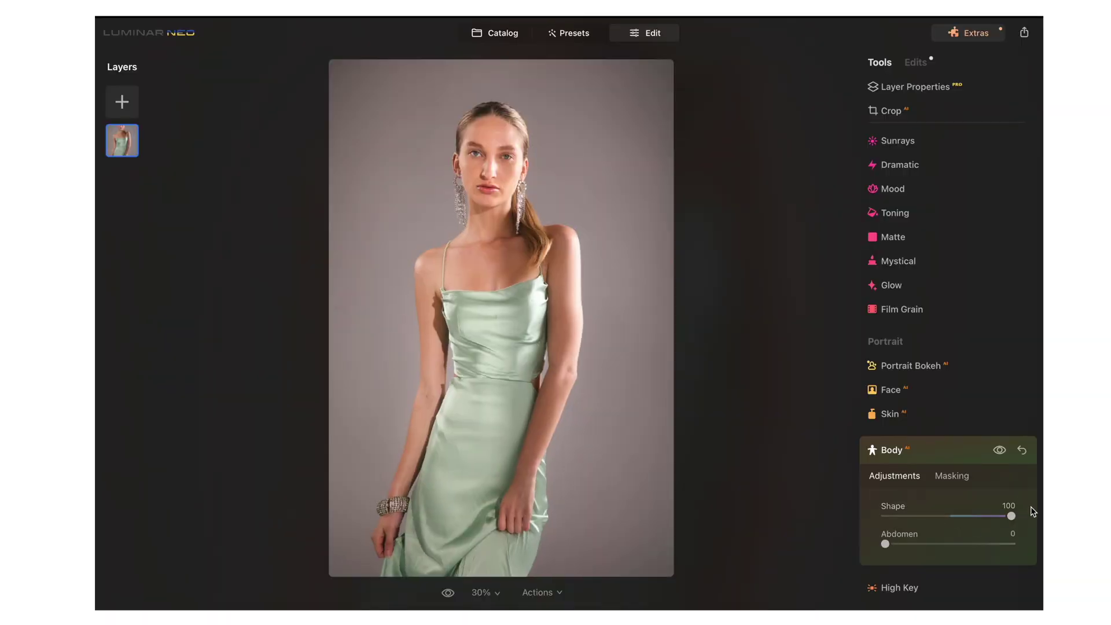
left_click_drag(1000, 517, 809, 505)
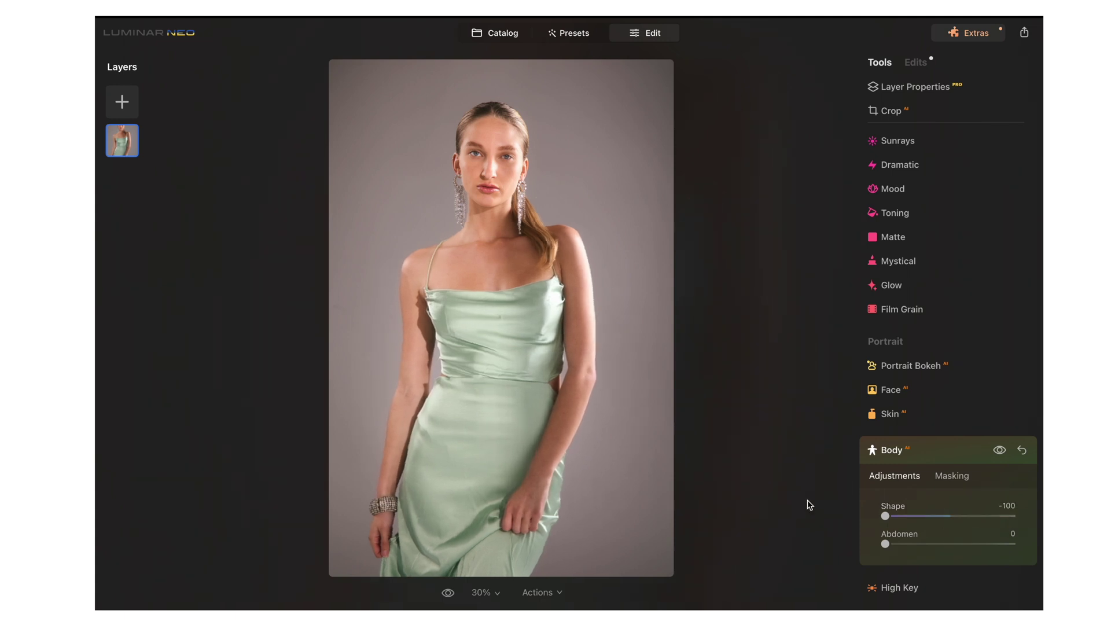
left_click_drag(885, 516, 955, 519)
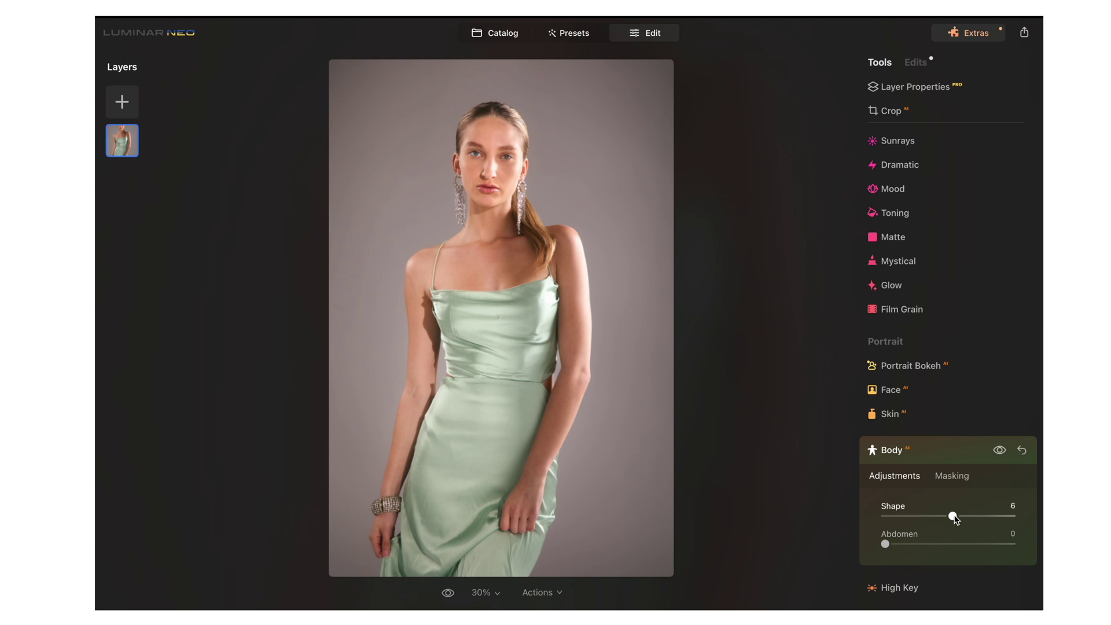
left_click(999, 450)
left_click(999, 450)
- Set the Body Abdomen to 27 and compare the figure with and without the Body adjustments
left_click_drag(913, 544, 923, 544)
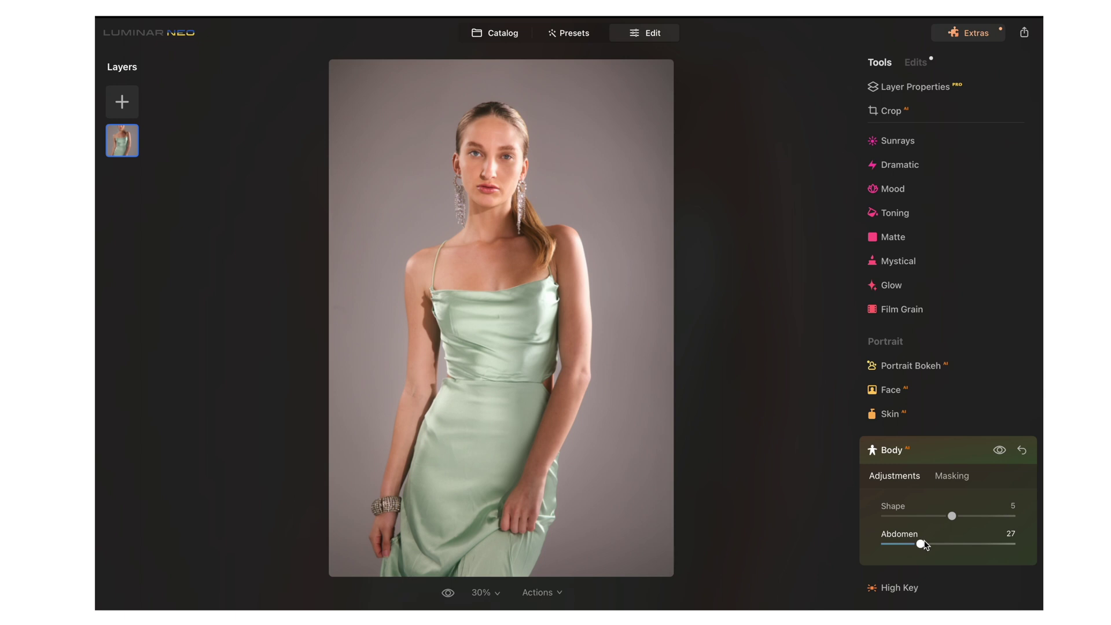
left_click(1001, 450)
left_click(1001, 453)
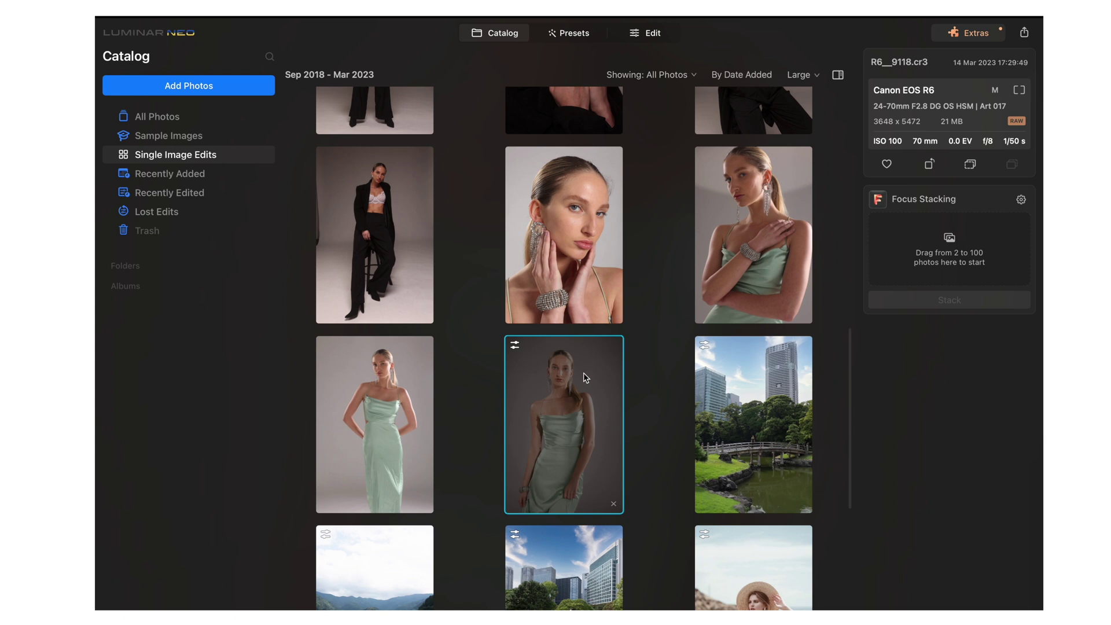
- Copy the adjustments of R6__9118.cr3 in the catalog and paste them onto R6__9200.cr3
right_click(589, 376)
mouse_move(682, 443)
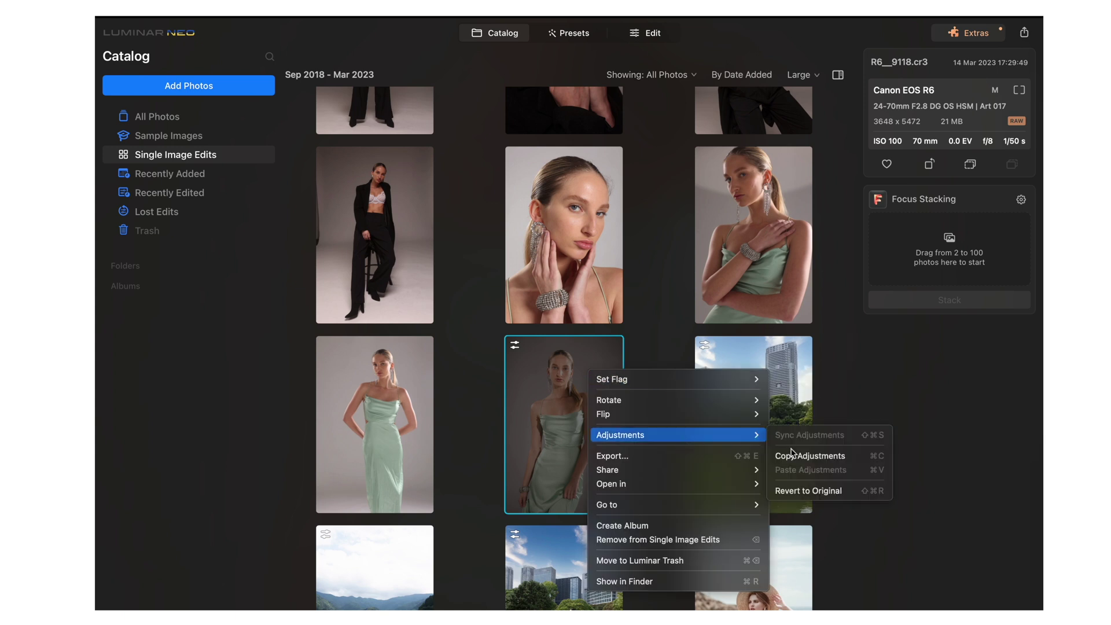
left_click(831, 456)
left_click(737, 192)
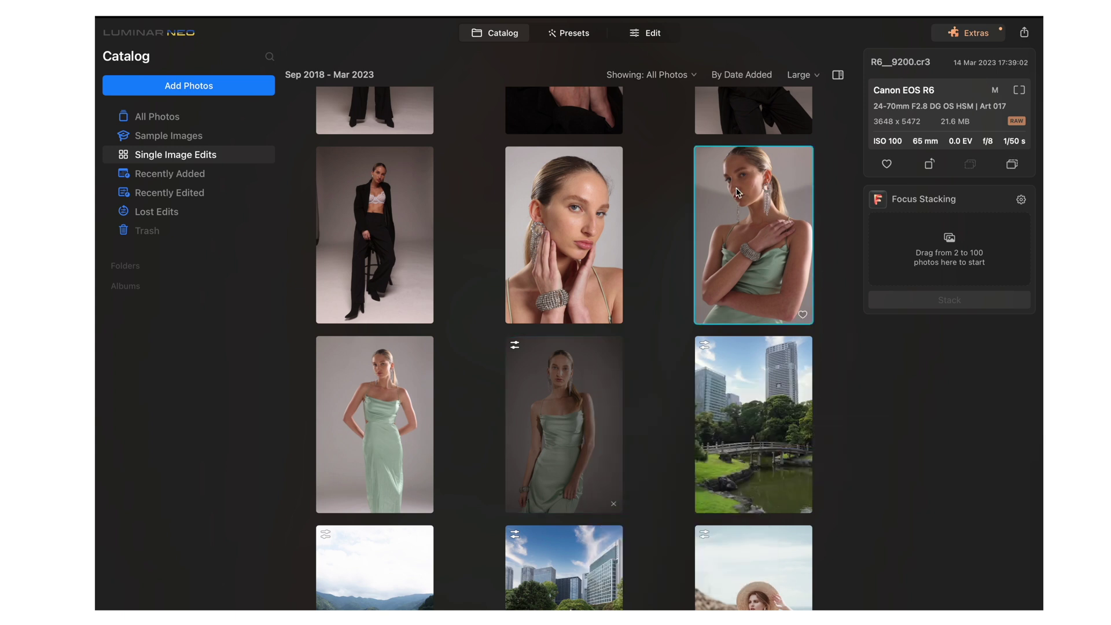
right_click(737, 192)
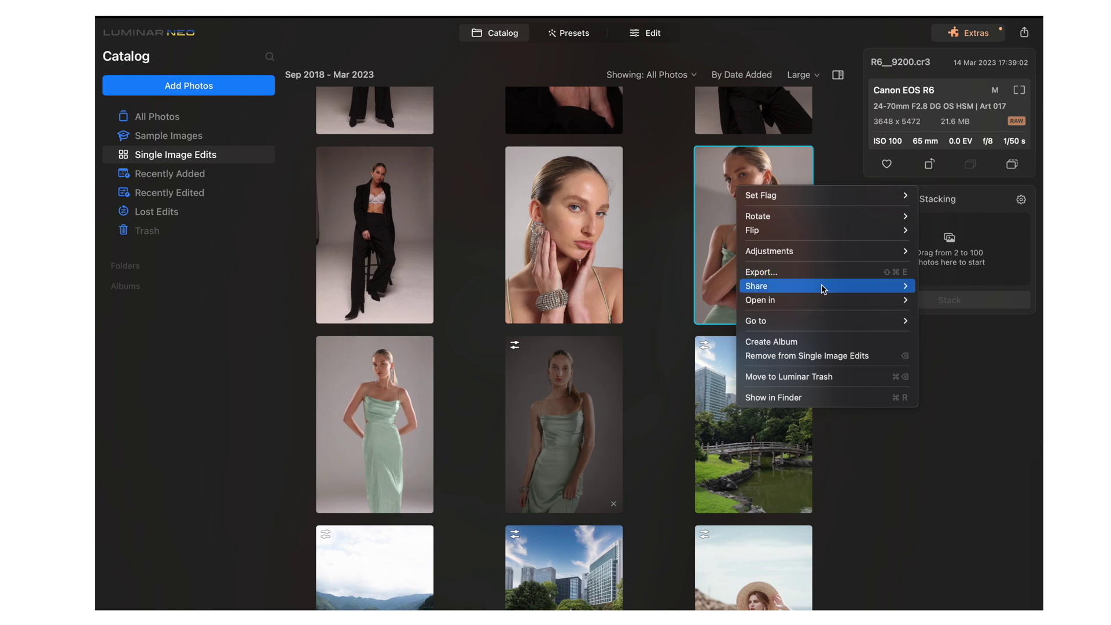
mouse_move(780, 253)
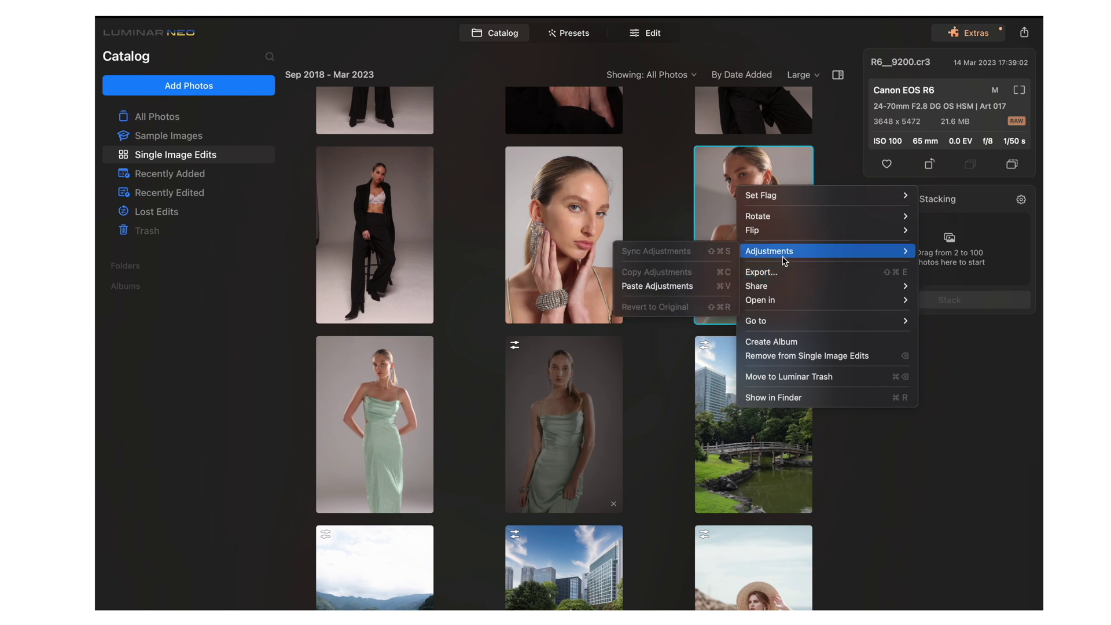
left_click(688, 285)
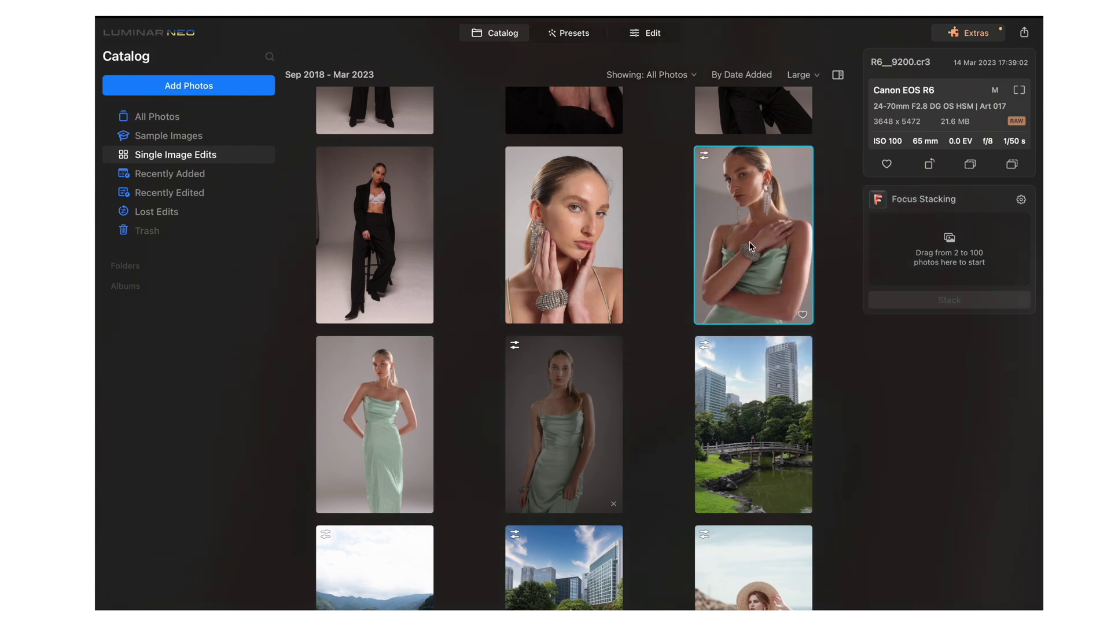
- Open R6__9200.cr3 for editing and set Develop Exposure to 0.38, Smart Contrast to 7, Highlights to -4 and Shadows to -8
double_click(750, 246)
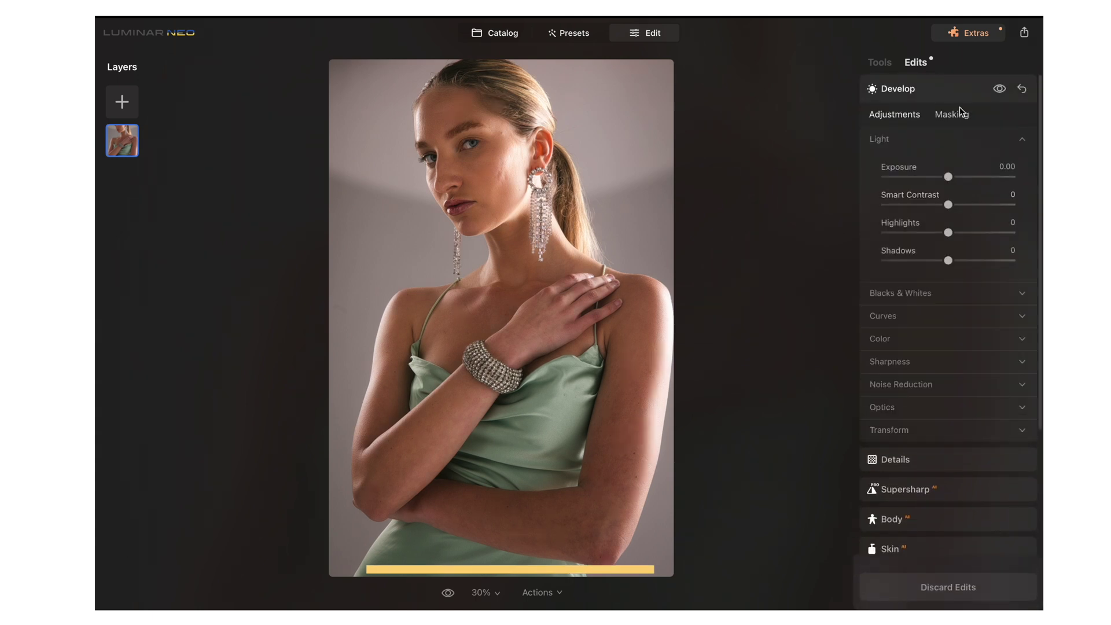
left_click(955, 88)
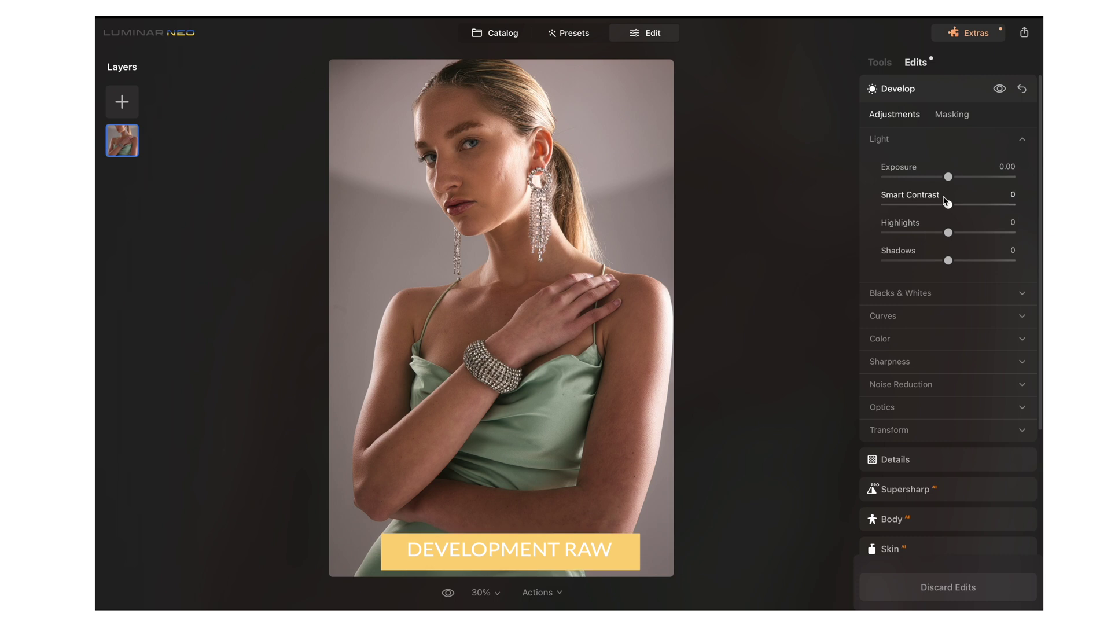
left_click_drag(950, 175, 945, 264)
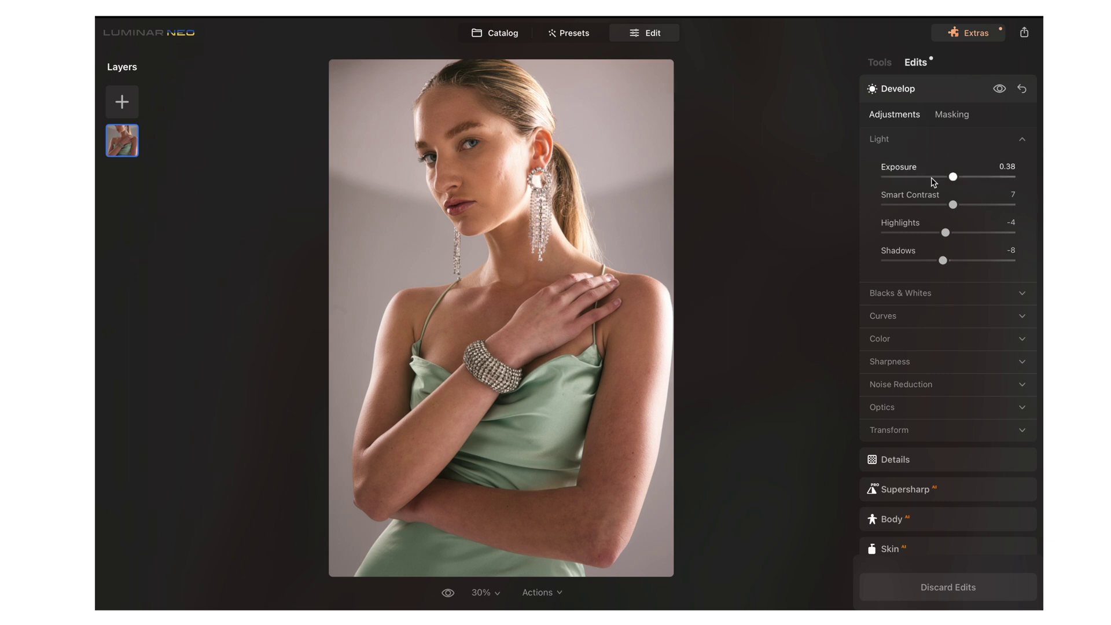
left_click(942, 88)
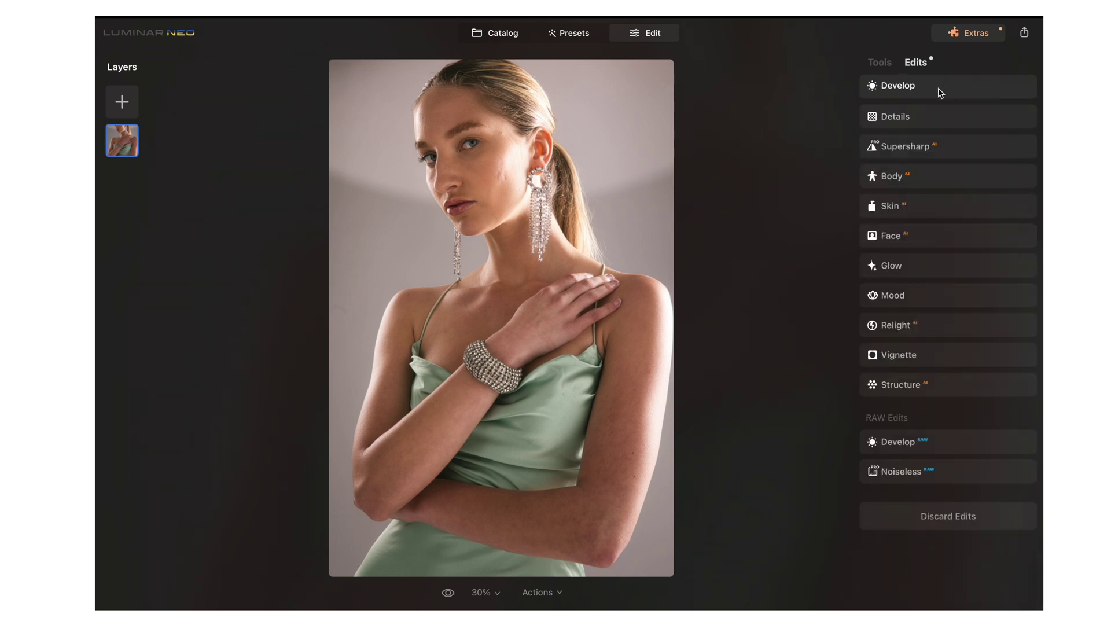
- Compare the crossed-arms portrait with and without all its edits
left_click(879, 63)
left_click(445, 594)
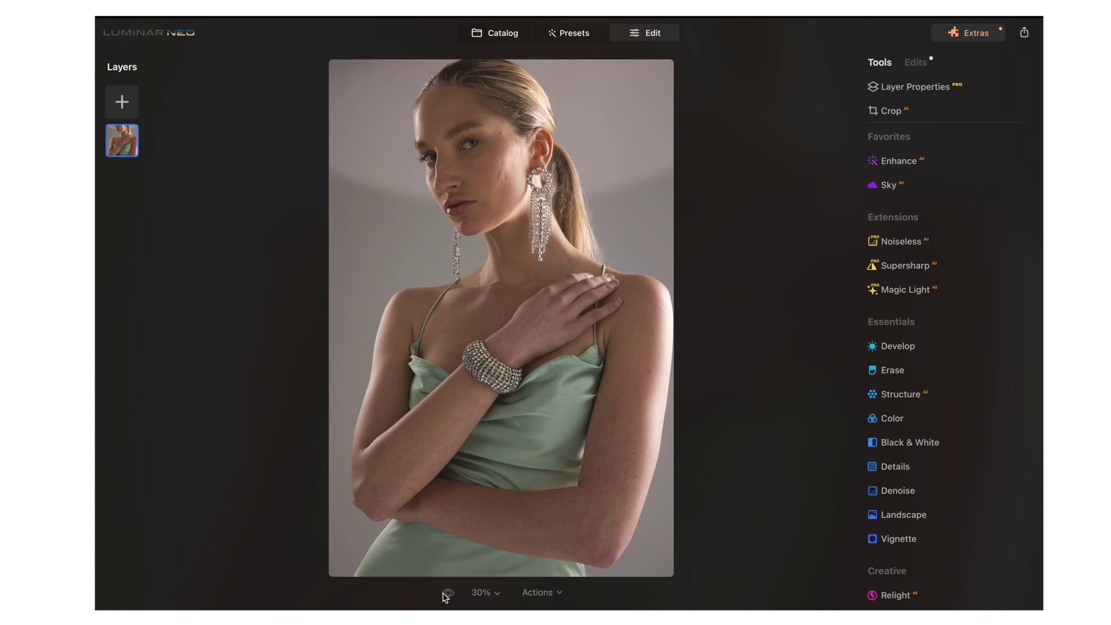
left_click(446, 593)
left_click(445, 593)
left_click(446, 593)
left_click(446, 593)
left_click(446, 593)
left_click(446, 593)
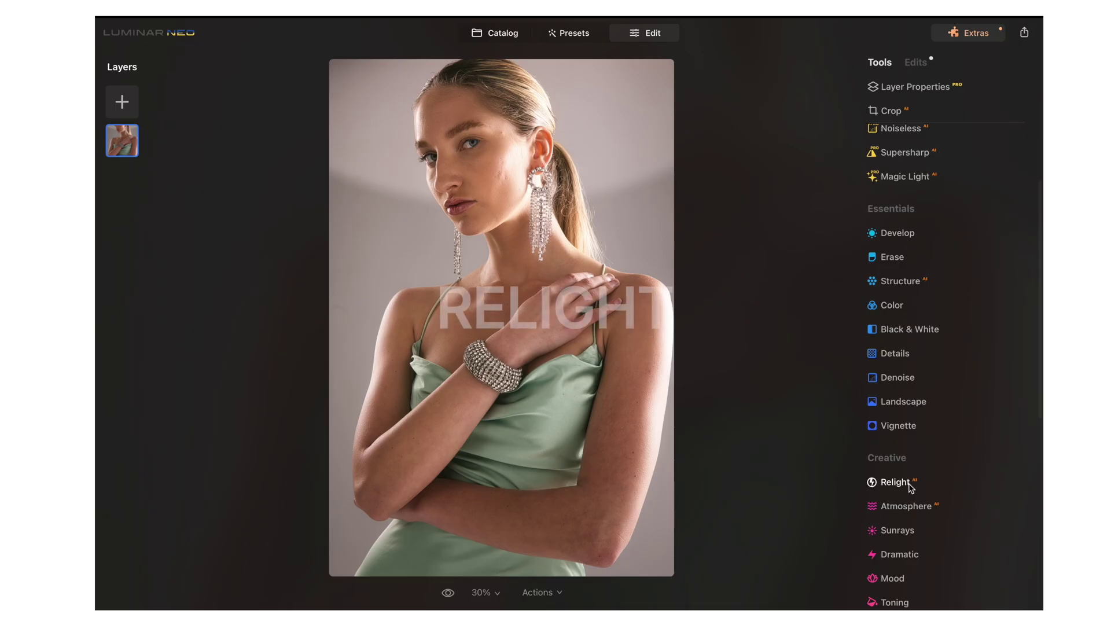
- Set Relight Brightness Near to 43 and lower Brightness Far slightly
left_click(907, 481)
left_click_drag(953, 517, 976, 514)
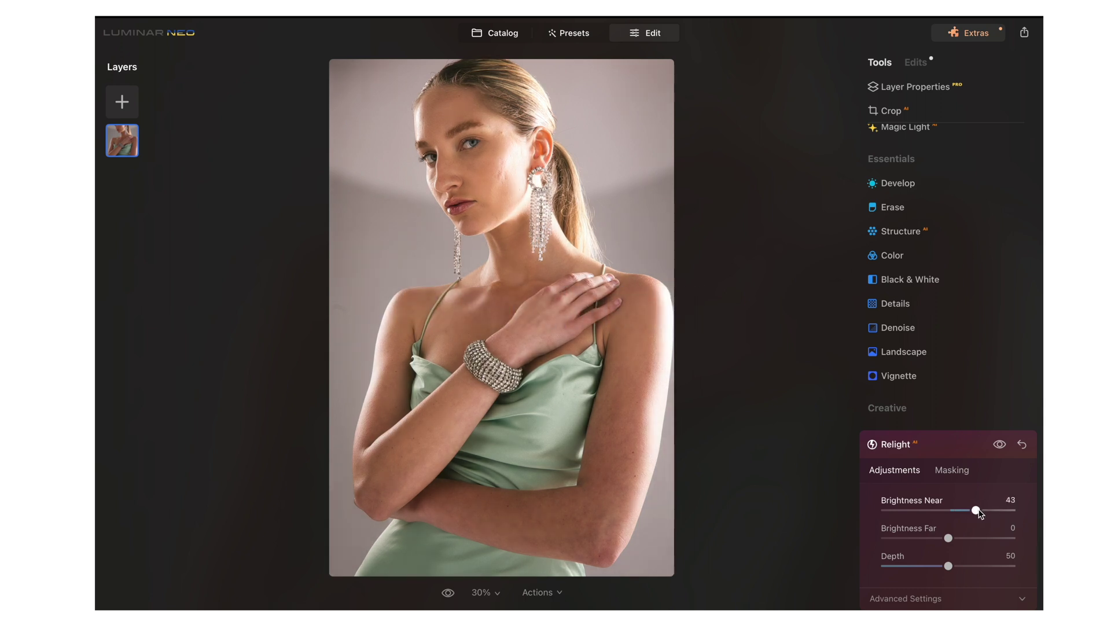
mouse_move(947, 539)
left_mouse_down()
mouse_move(924, 539)
mouse_move(937, 538)
left_mouse_up()
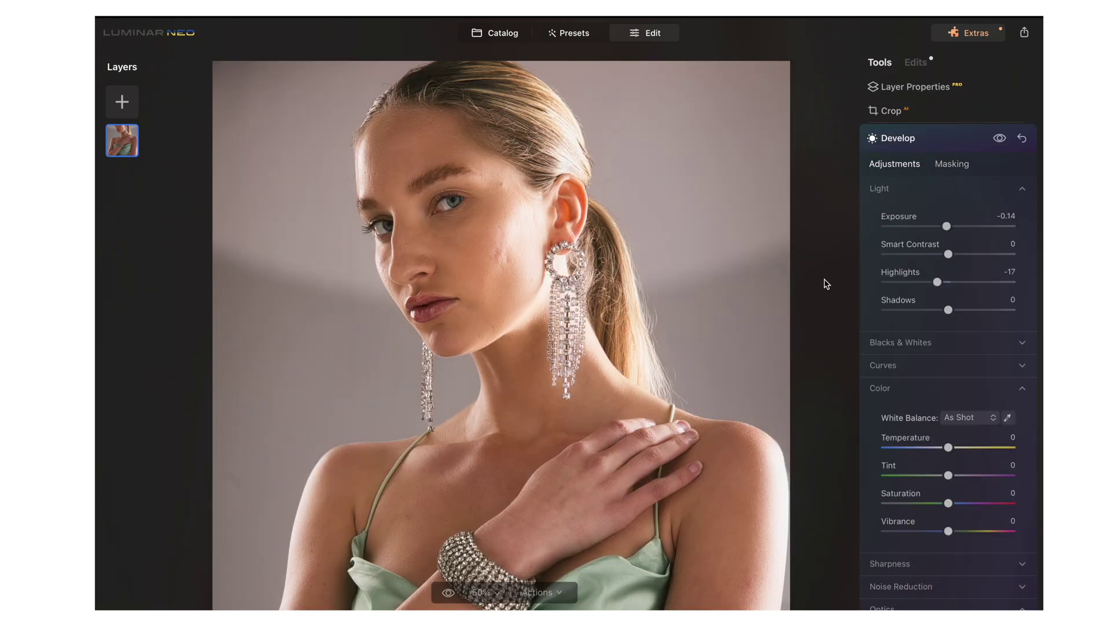
- Examine the face at 100% with and without the Develop adjustments, and against the unedited original
left_click(524, 275)
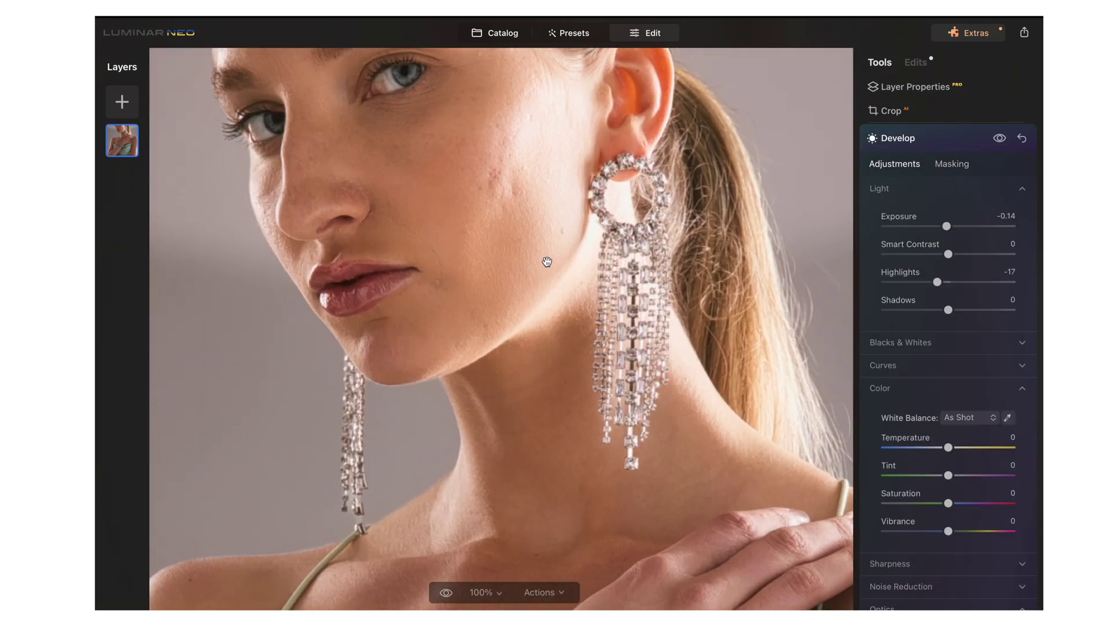
left_click_drag(547, 258, 586, 367)
left_click(1005, 141)
left_click(1006, 141)
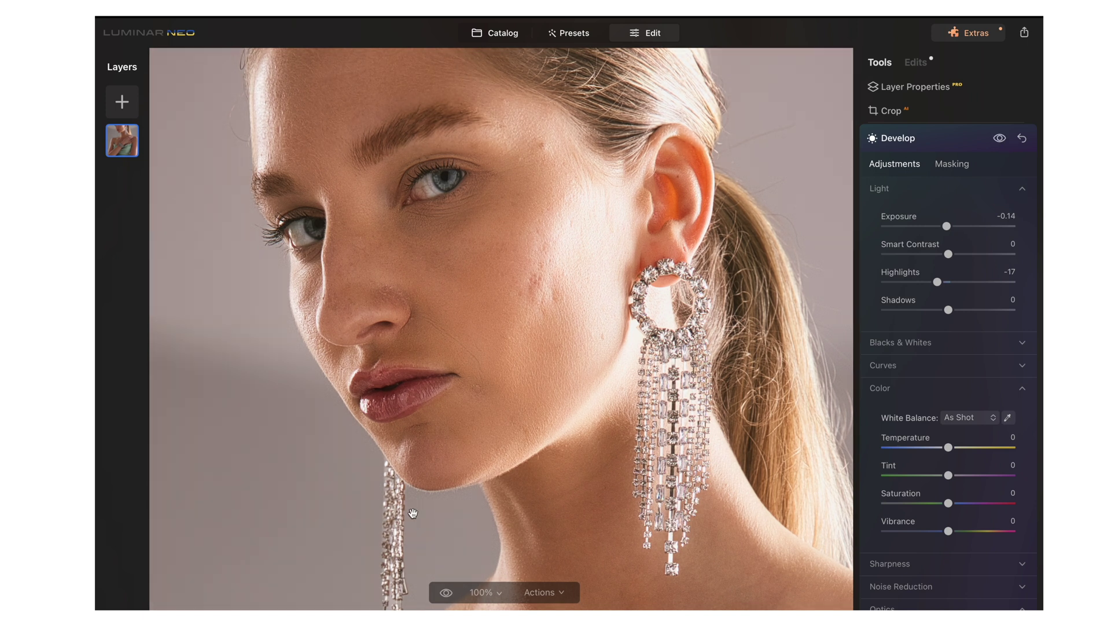
left_click(445, 593)
left_click(445, 594)
- Erase the blemishes on the model's cheek, temple, jaw, mouth area and chin with an Erase brush of size 20
scroll(1019, 467, "down", 15)
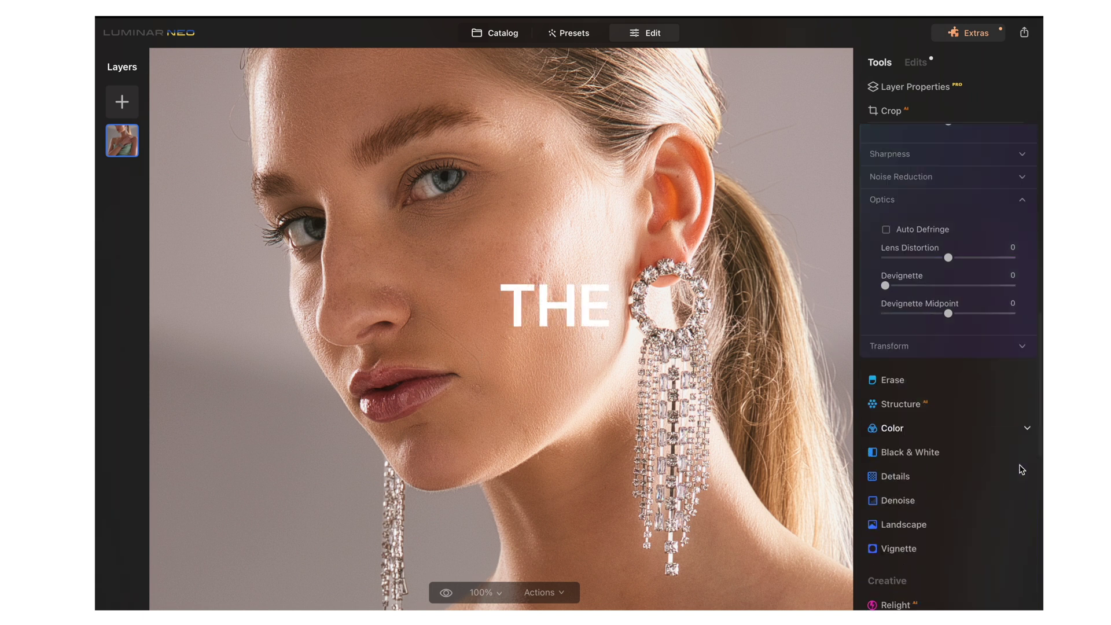
scroll(997, 372, "up", 10)
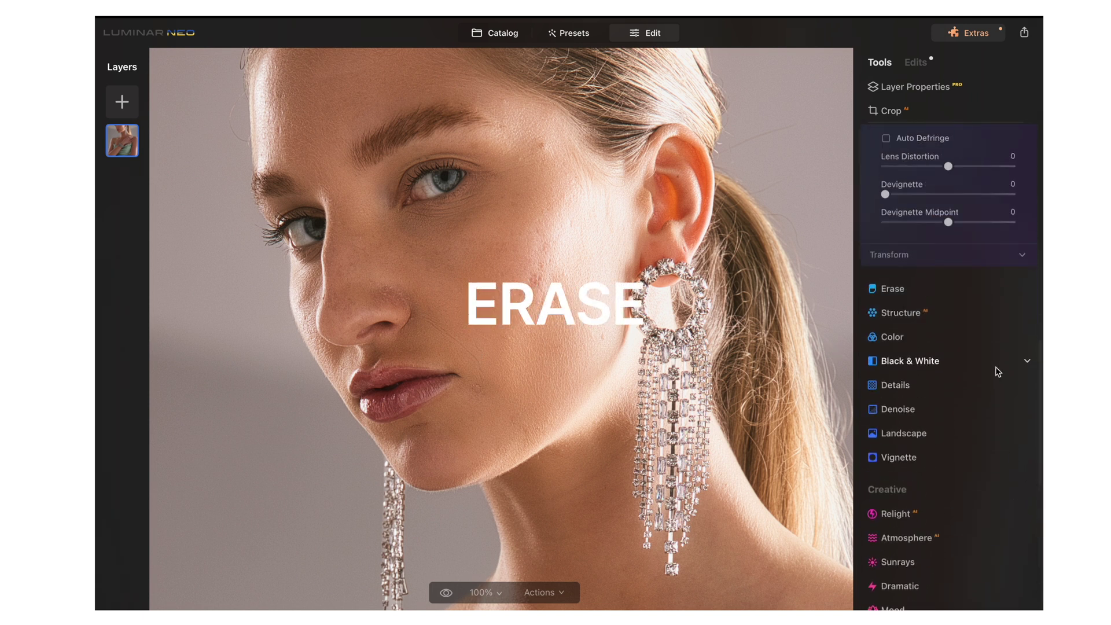
scroll(923, 286, "down", 5)
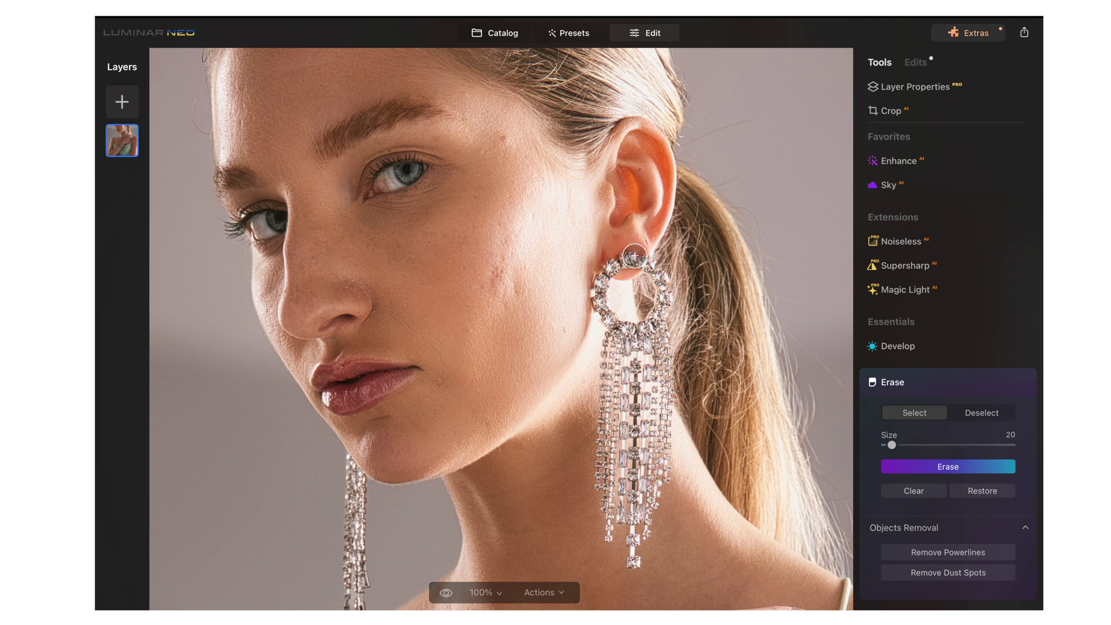
mouse_move(487, 280)
left_mouse_down()
mouse_move(515, 292)
mouse_move(506, 260)
left_mouse_up()
left_click_drag(501, 156, 503, 139)
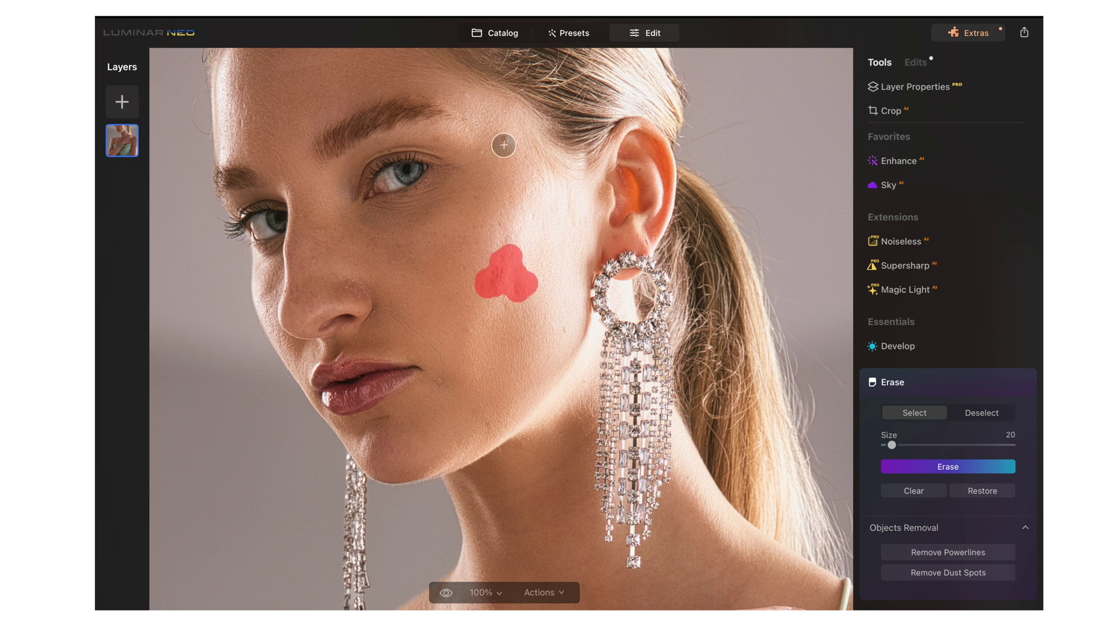
left_click(475, 416)
left_click(445, 382)
left_click_drag(440, 350, 397, 322)
left_click_drag(376, 422, 399, 422)
left_click(941, 469)
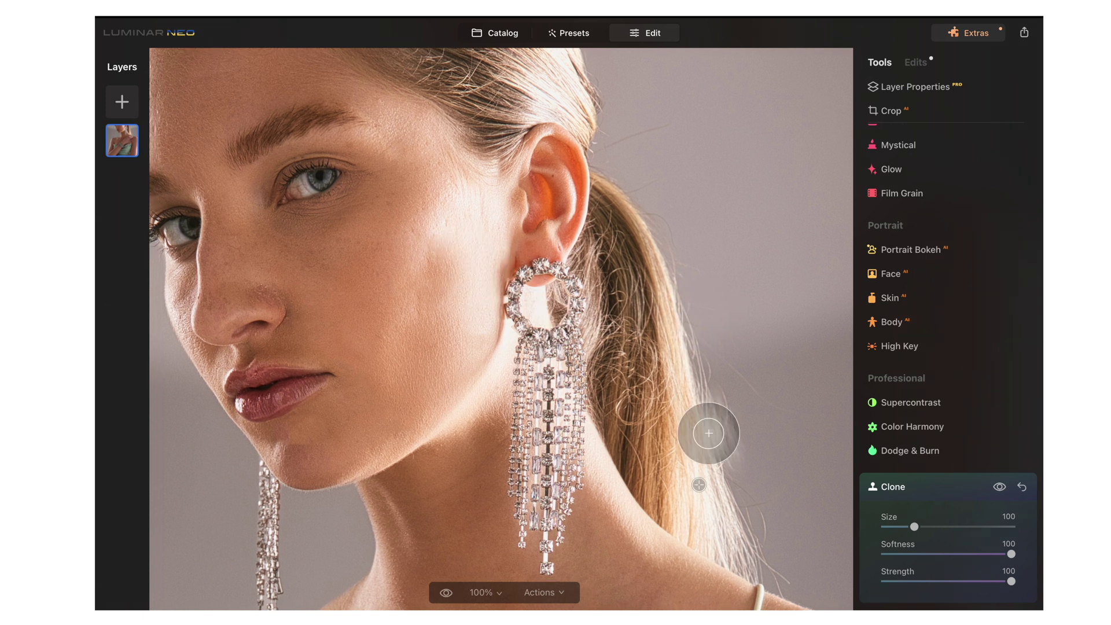
key("super+minus")
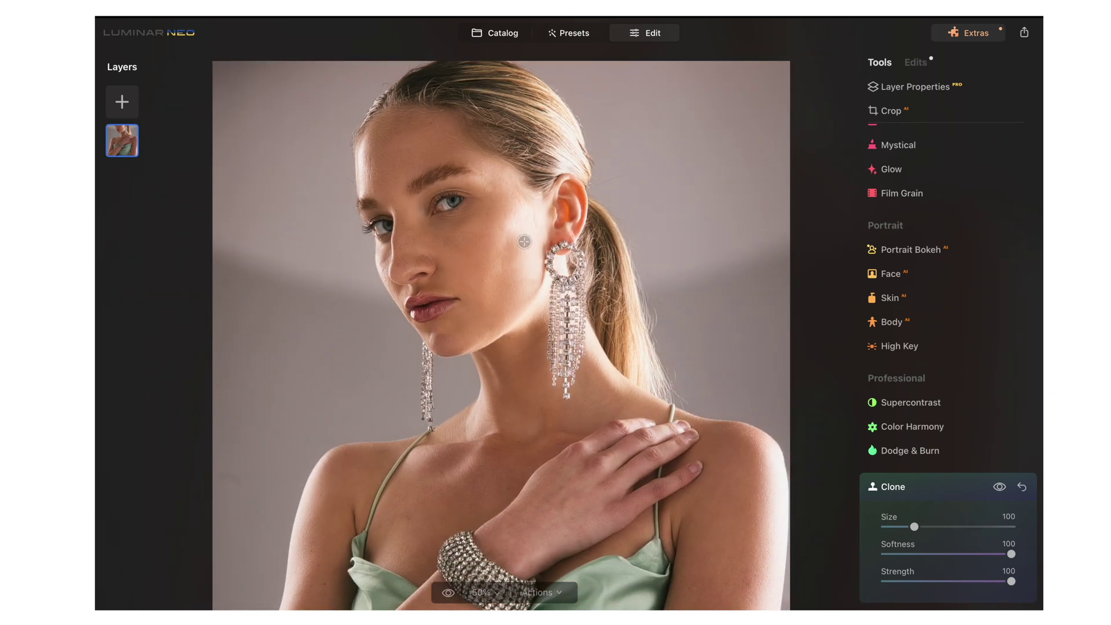
- Lighten the shadows under the model's eyes by setting Face Dark Circles Removal to 69
scroll(546, 235, "down", 1)
left_click(940, 487)
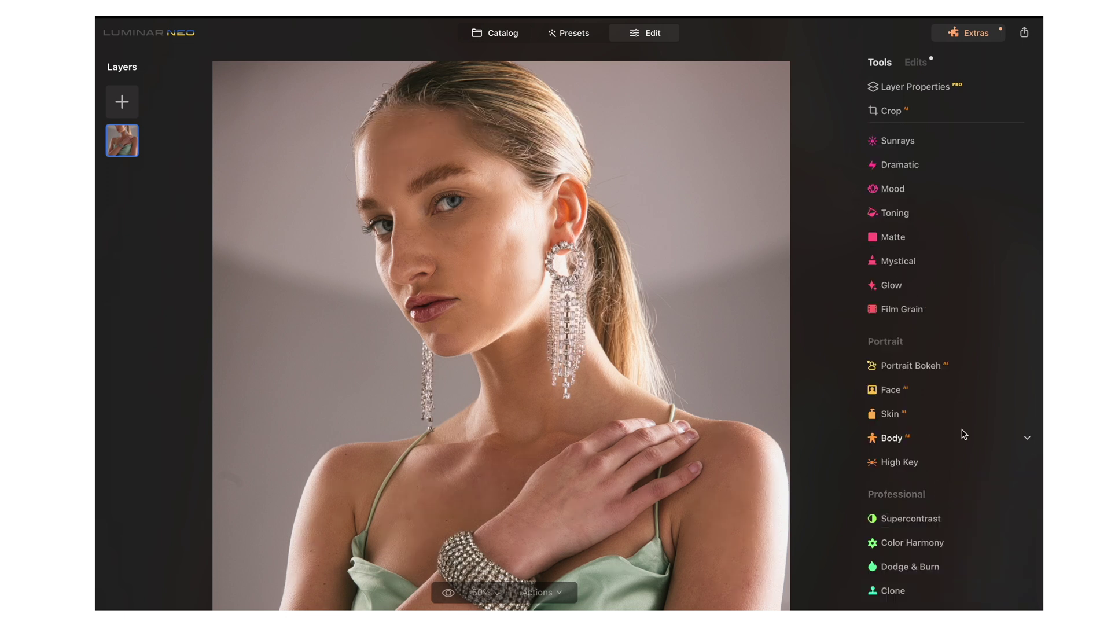
left_click(591, 243)
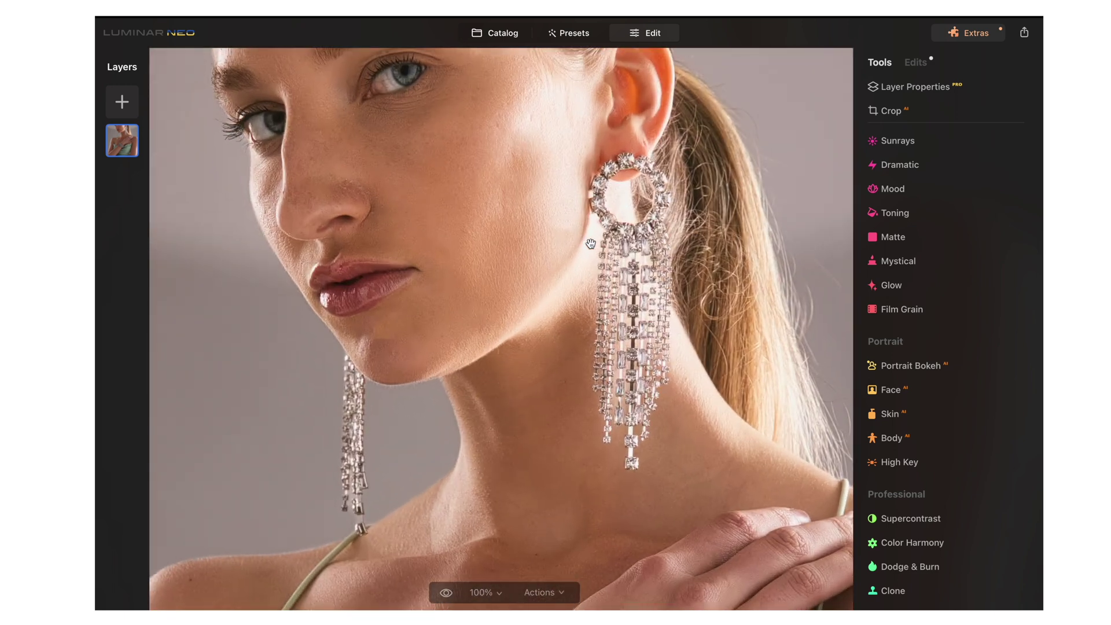
left_click_drag(591, 243, 616, 259)
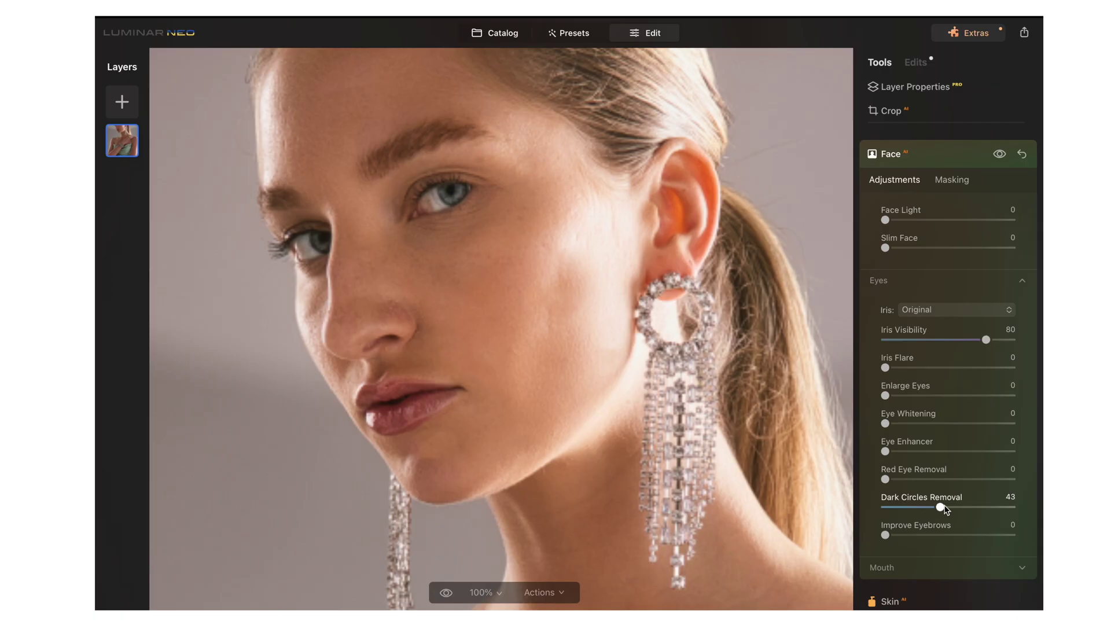
left_click_drag(944, 509, 974, 507)
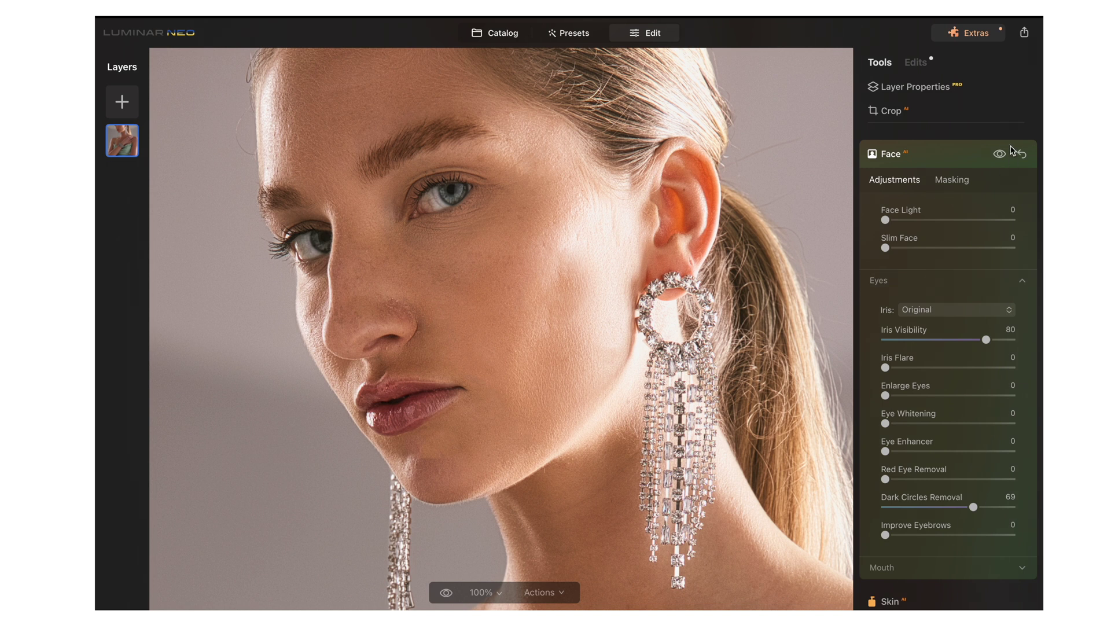
key("ctrl+minus")
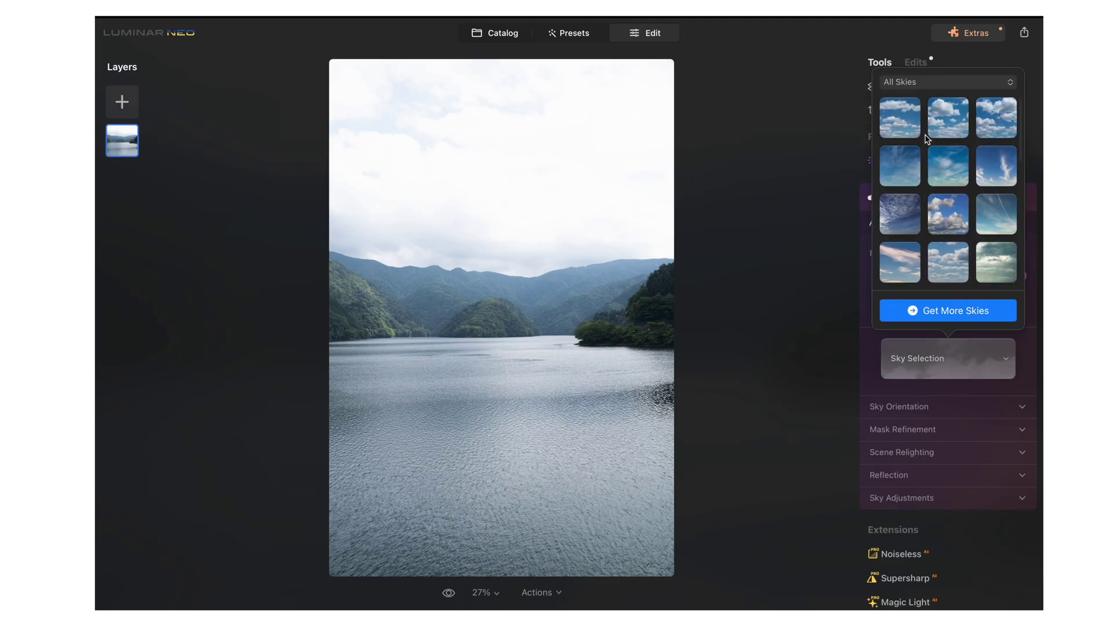
- Replace the lake photo's washed-out sky with Blue Sky 4 and compare it with the original
left_click(902, 174)
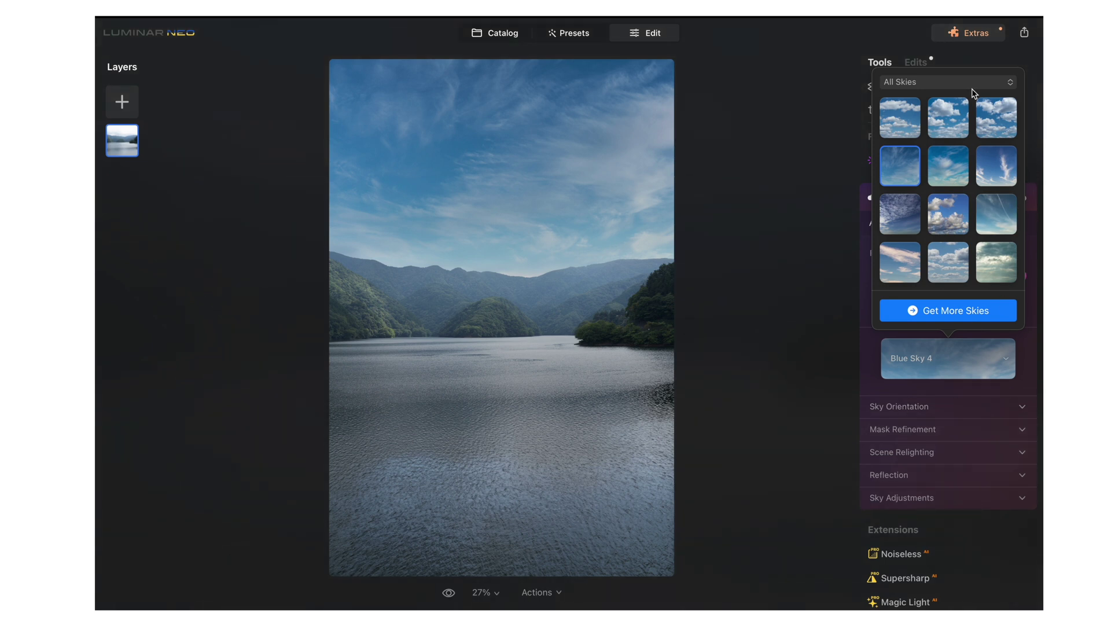
left_click(838, 105)
left_click(449, 593)
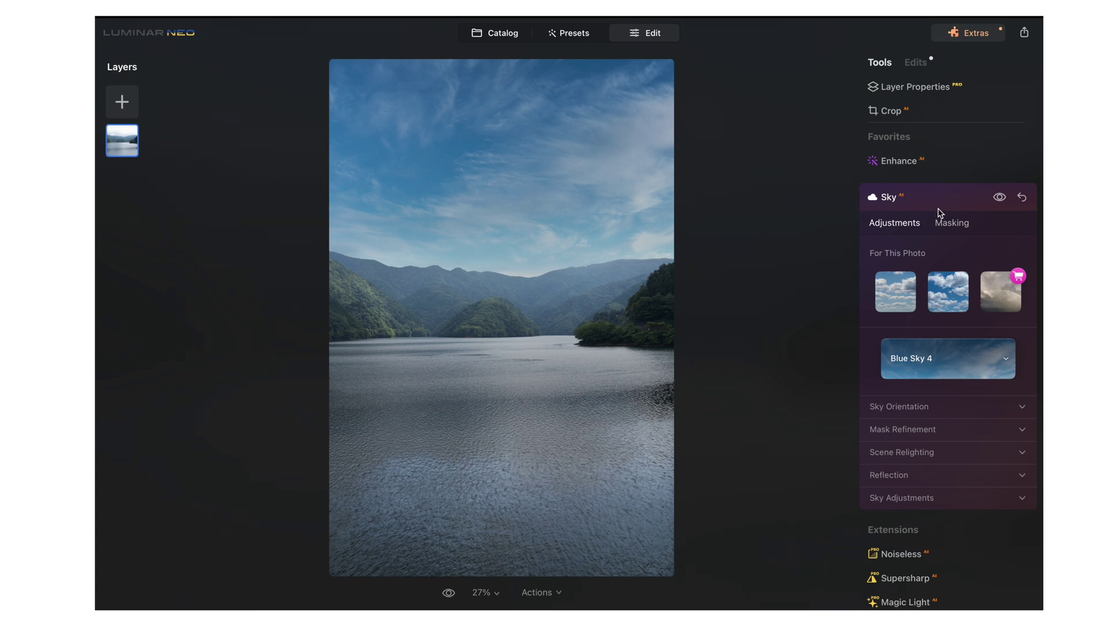
- Try alternative skies on the lake photo, including Blue Sky 6 and Blue Sky 5, and reselect Blue Sky 4
left_click(920, 406)
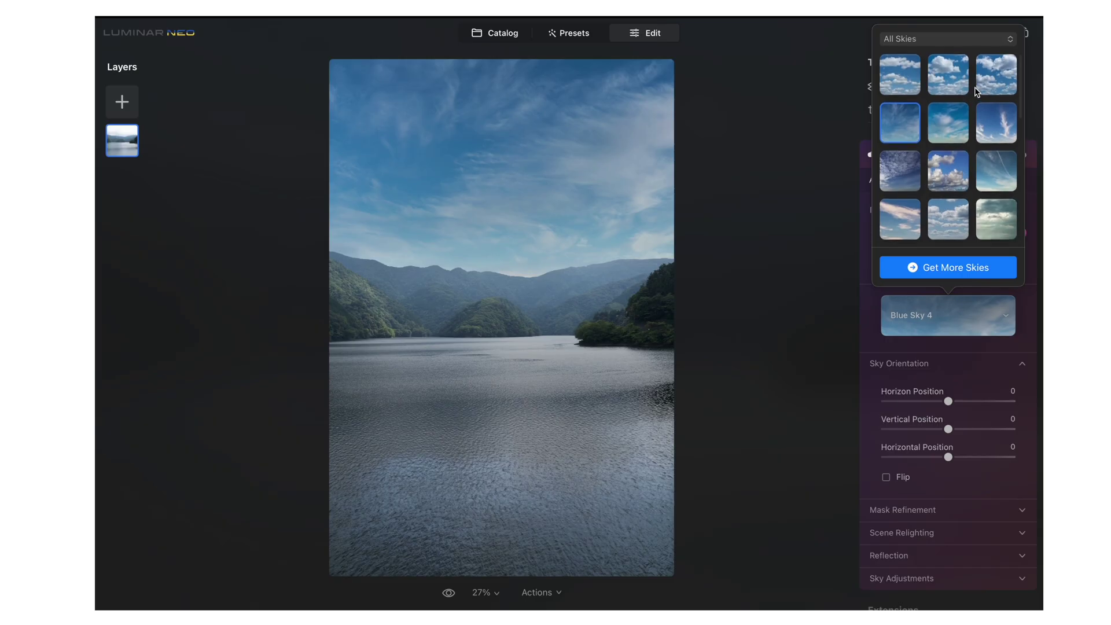
left_click(898, 74)
left_click(977, 123)
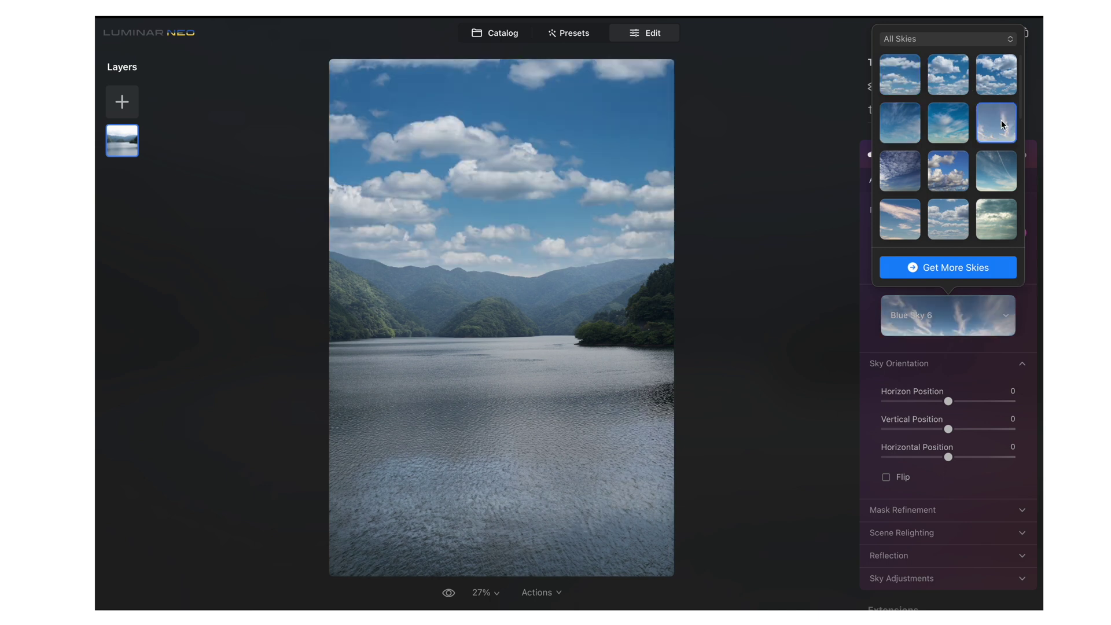
left_click(950, 132)
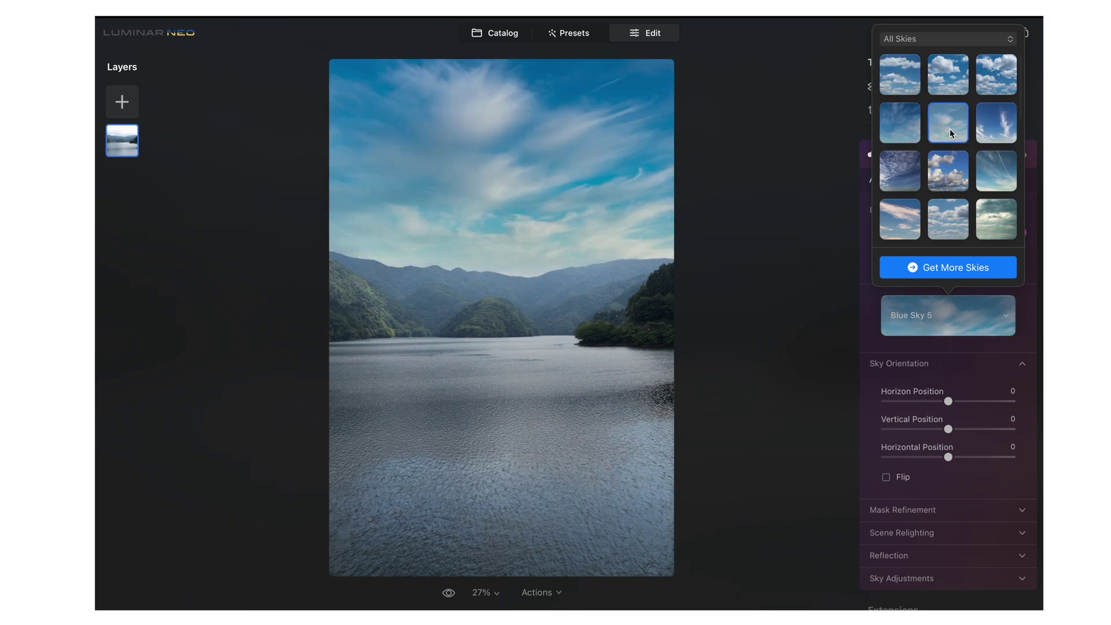
left_click(897, 120)
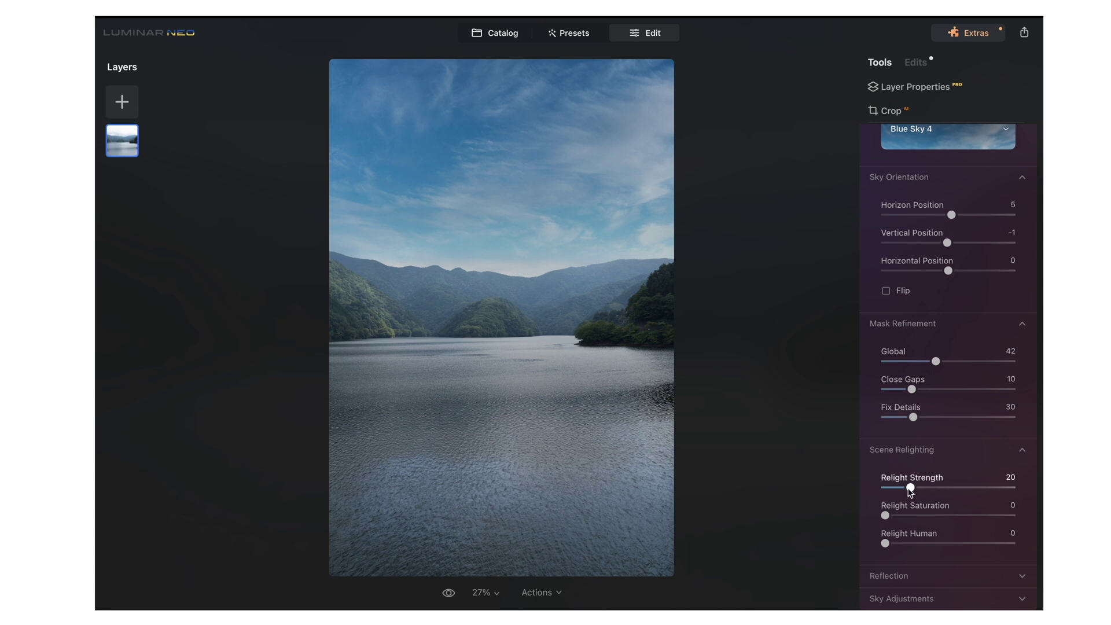
- Set the lake sky's Relight Strength to 9 and its Reflection Amount to 18
left_click_drag(899, 490, 890, 490)
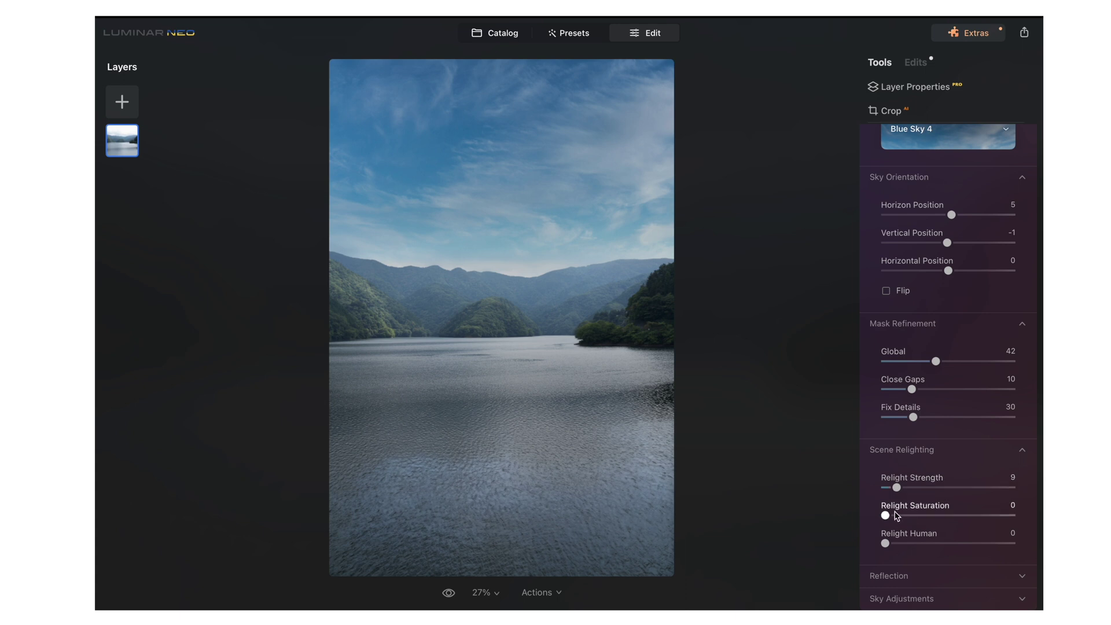
left_click(889, 575)
left_click_drag(928, 541, 928, 540)
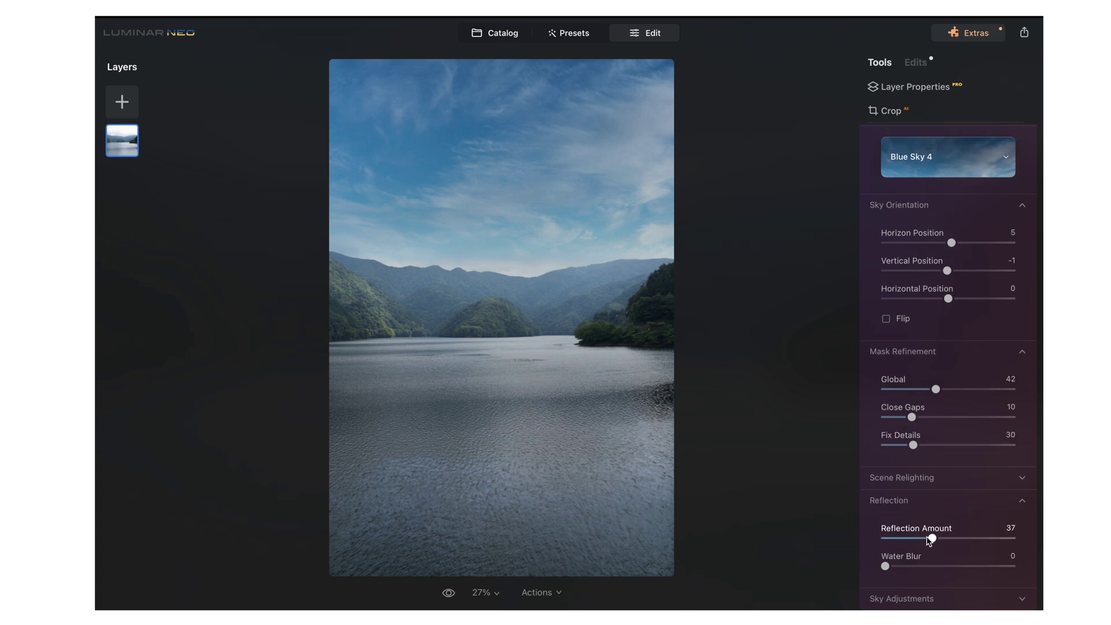
mouse_move(928, 540)
left_mouse_down()
mouse_move(897, 540)
mouse_move(910, 540)
left_mouse_up()
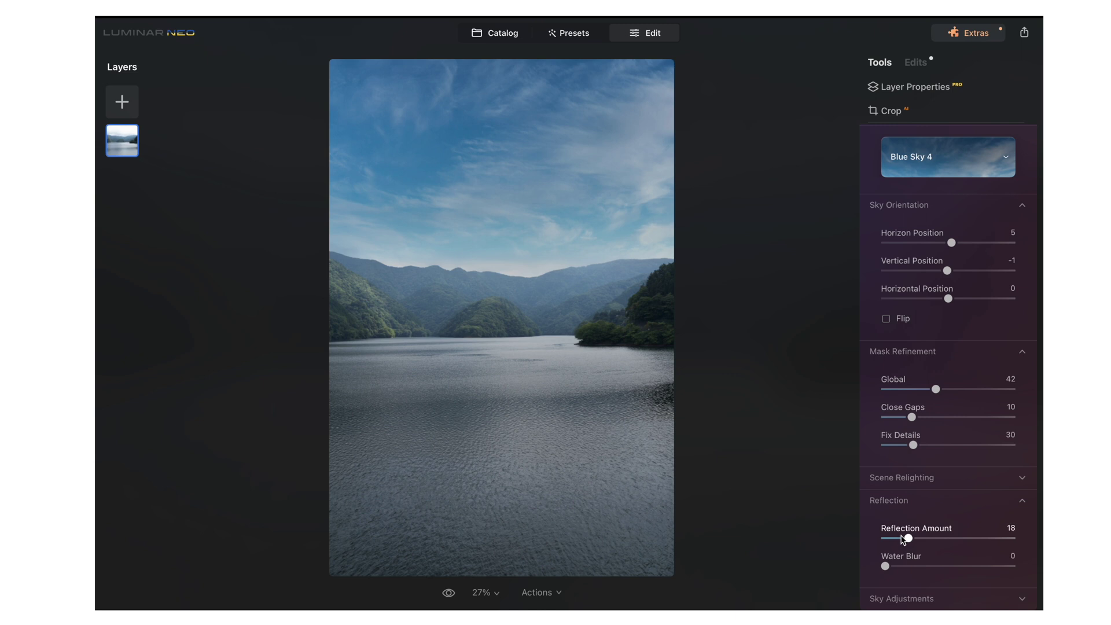
left_click(980, 502)
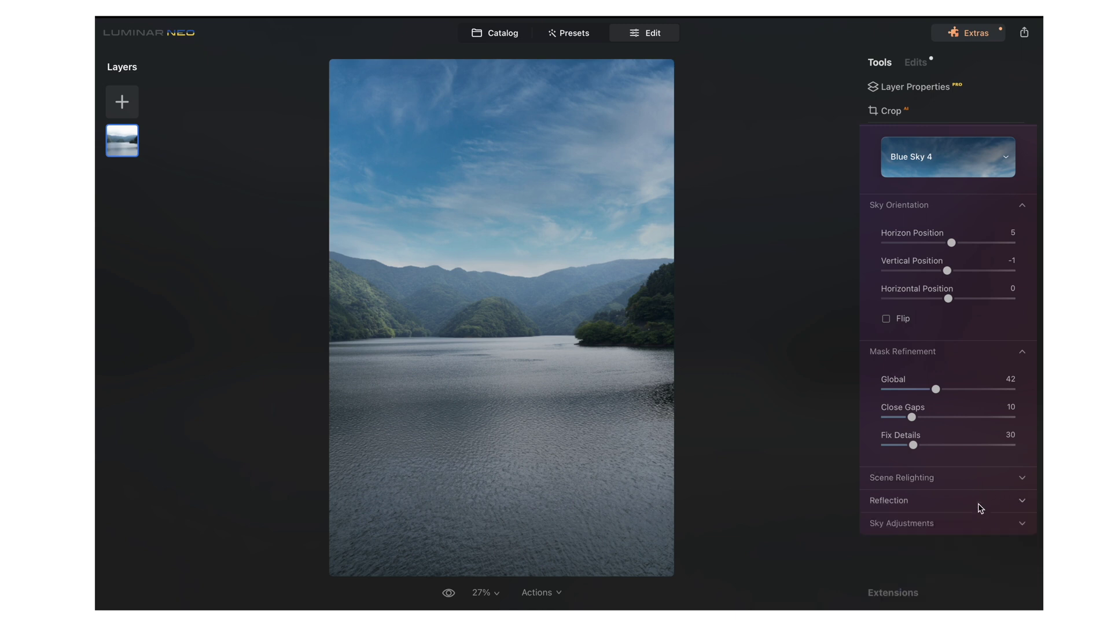
- Set the lake sky's Defocus to 1 and fine-tune its brightness slightly
scroll(966, 594, "down", 5)
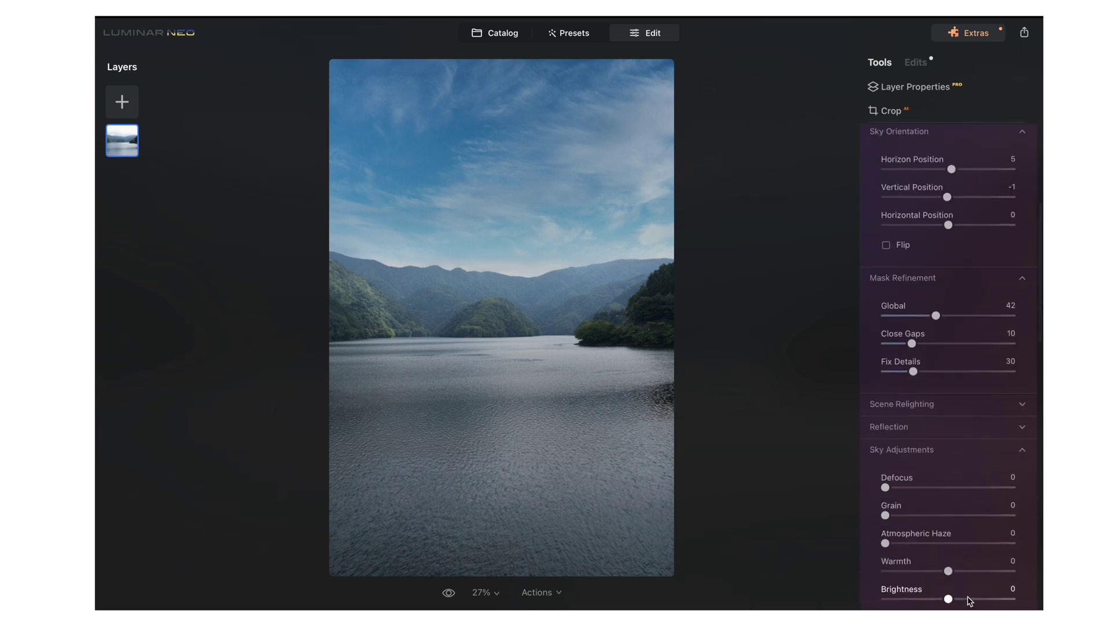
mouse_move(885, 360)
left_mouse_down()
mouse_move(903, 359)
mouse_move(878, 359)
left_mouse_up()
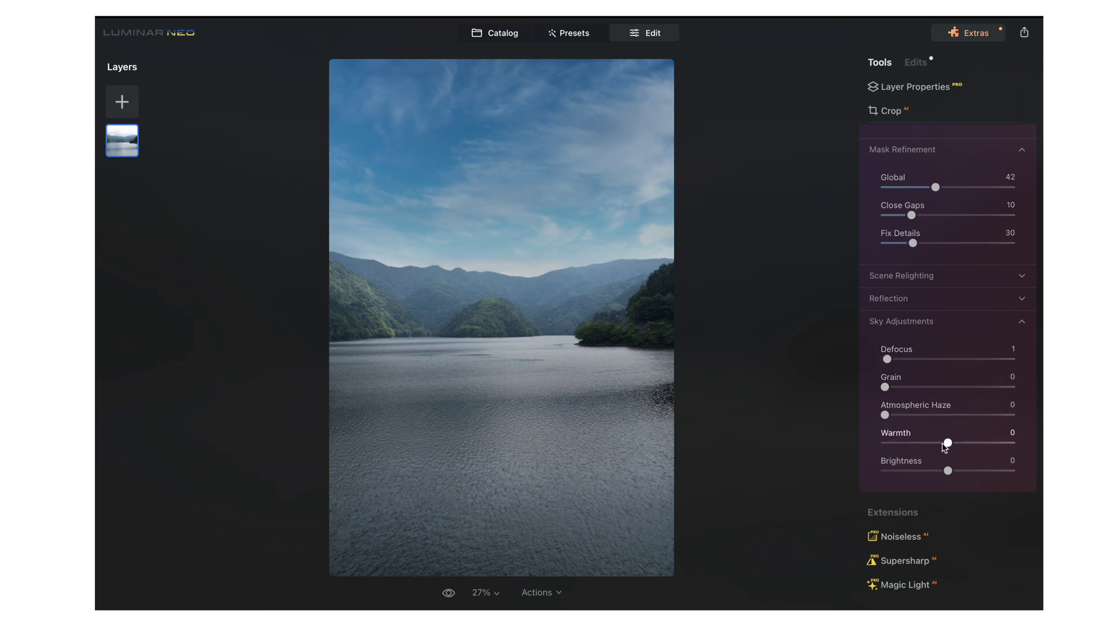
left_click_drag(948, 470, 936, 443)
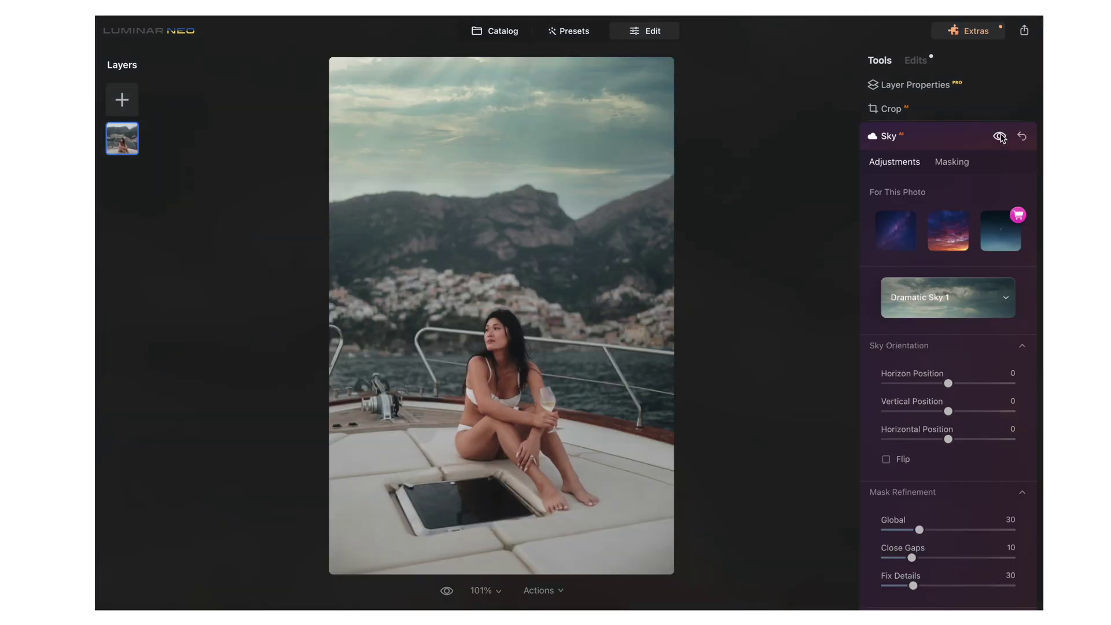
- Compare the boat photo with and without its Dramatic Sky 1 replacement
left_click(1000, 137)
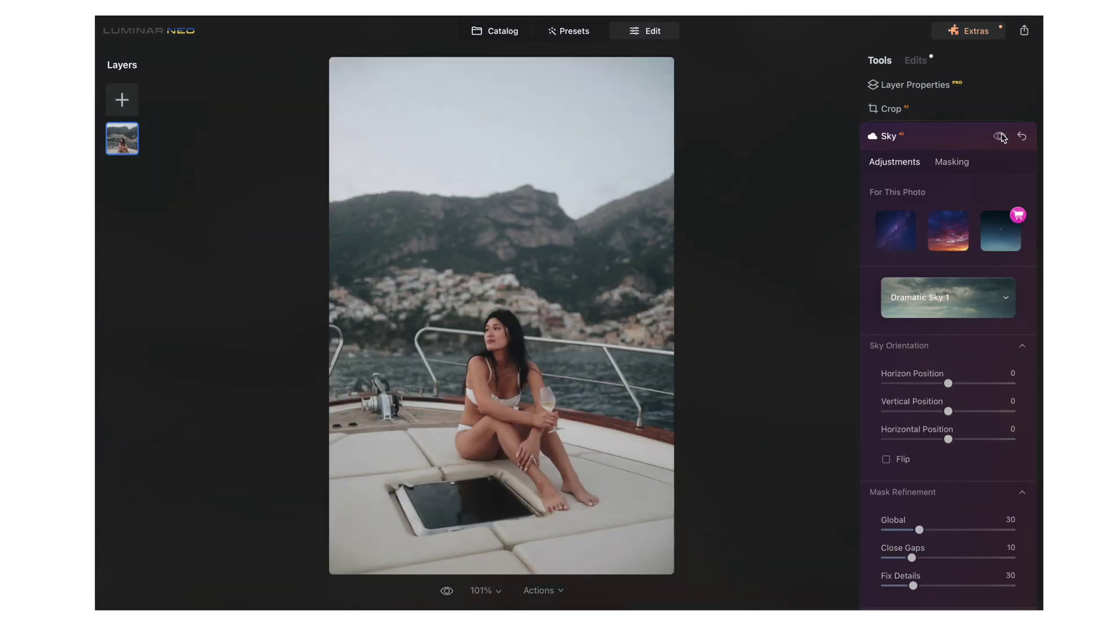
left_click(1001, 137)
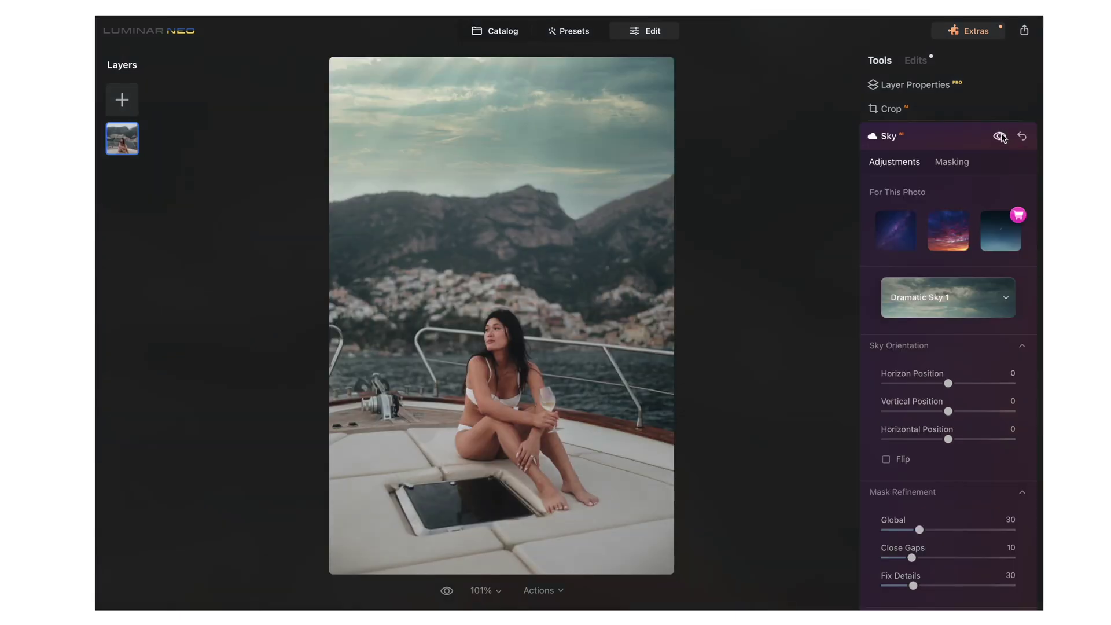
left_click(1000, 137)
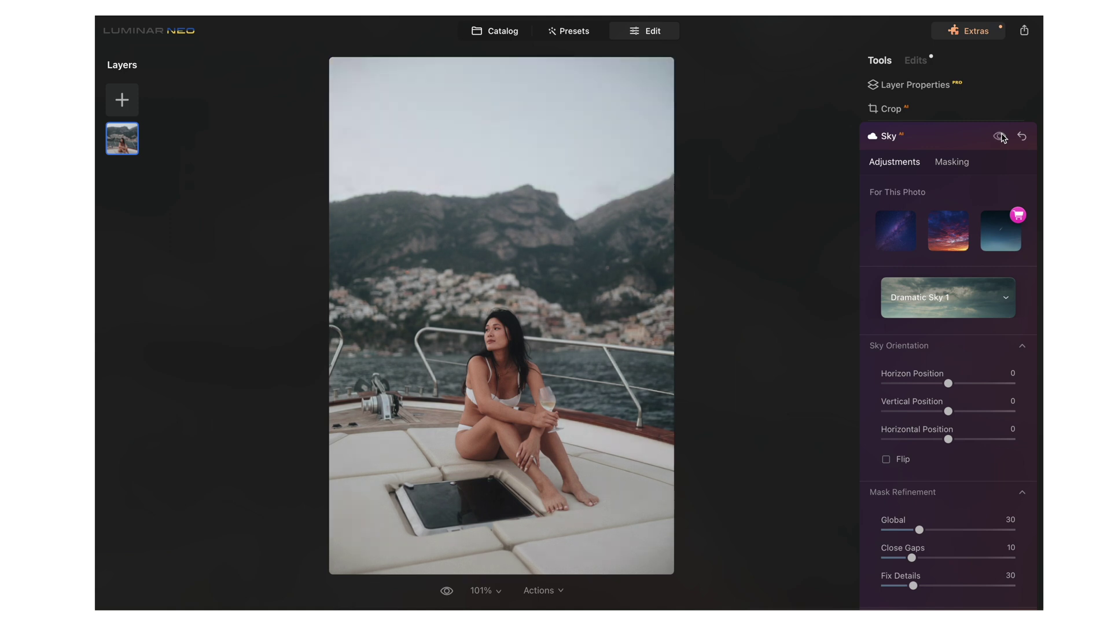
left_click(1001, 136)
- Fine-tune the tone of the boat photo's replacement sky with a slight decrease in Sky Adjustments
scroll(987, 398, "down", 10)
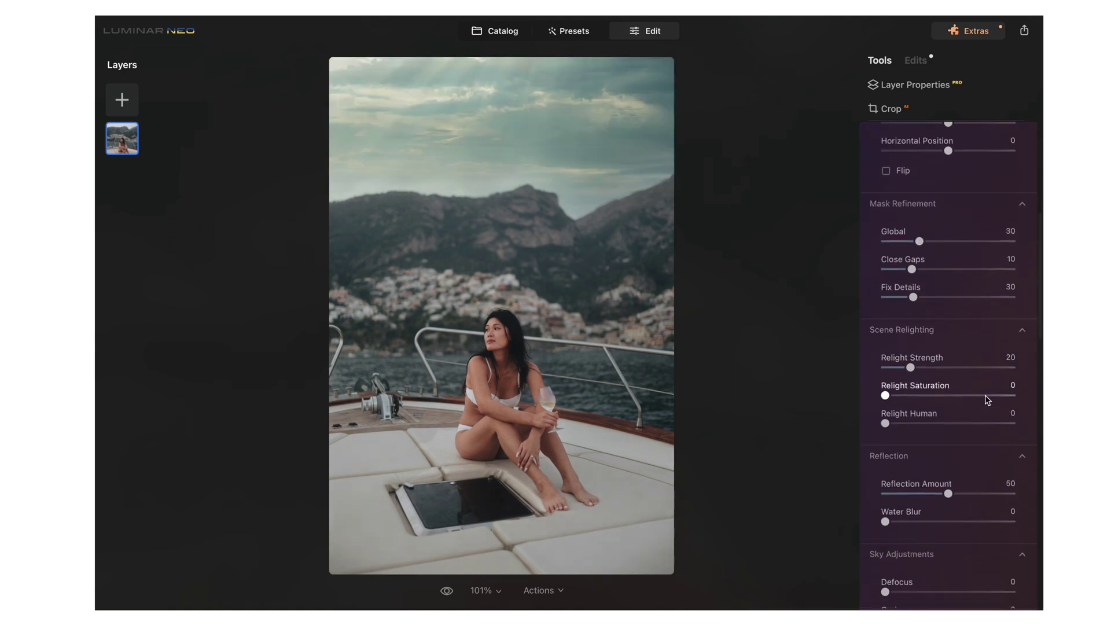
scroll(987, 398, "down", 5)
mouse_move(947, 408)
left_mouse_down()
mouse_move(962, 408)
mouse_move(935, 408)
left_mouse_up()
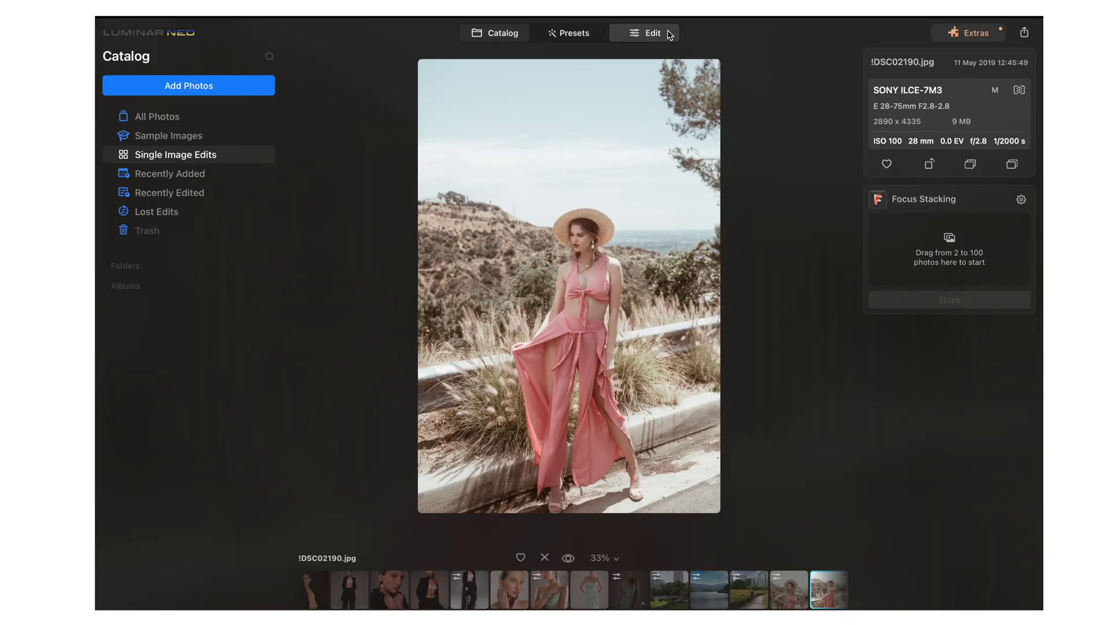
- Open the pink-outfit hillside photo for editing, replace its sky with Bright Blue Sky 2 and set Horizon Position to 7
left_click(668, 35)
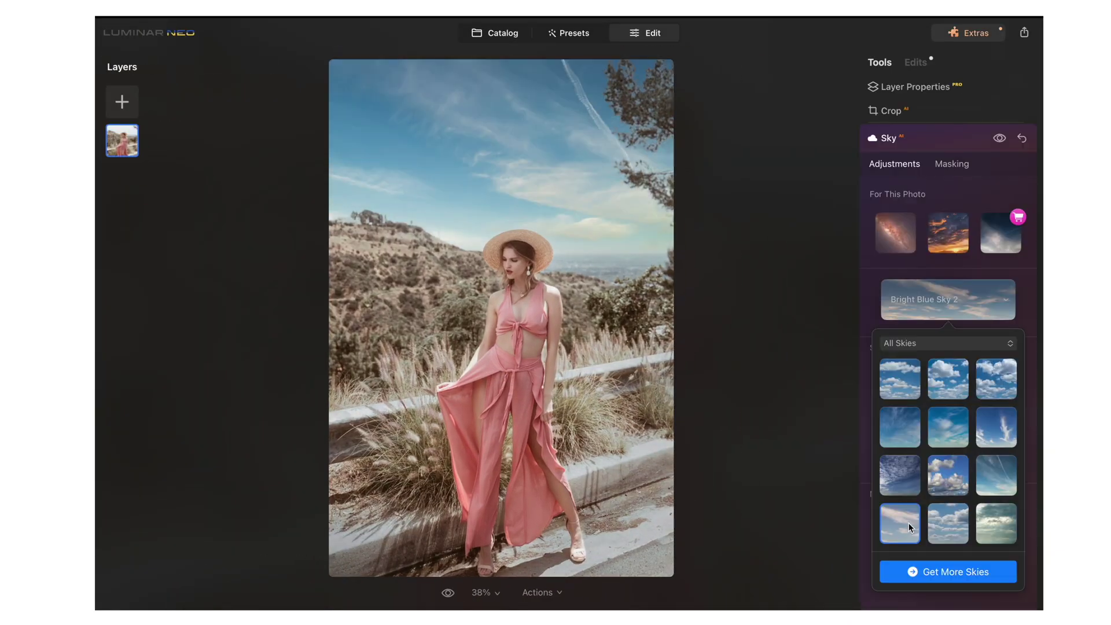
left_click(904, 523)
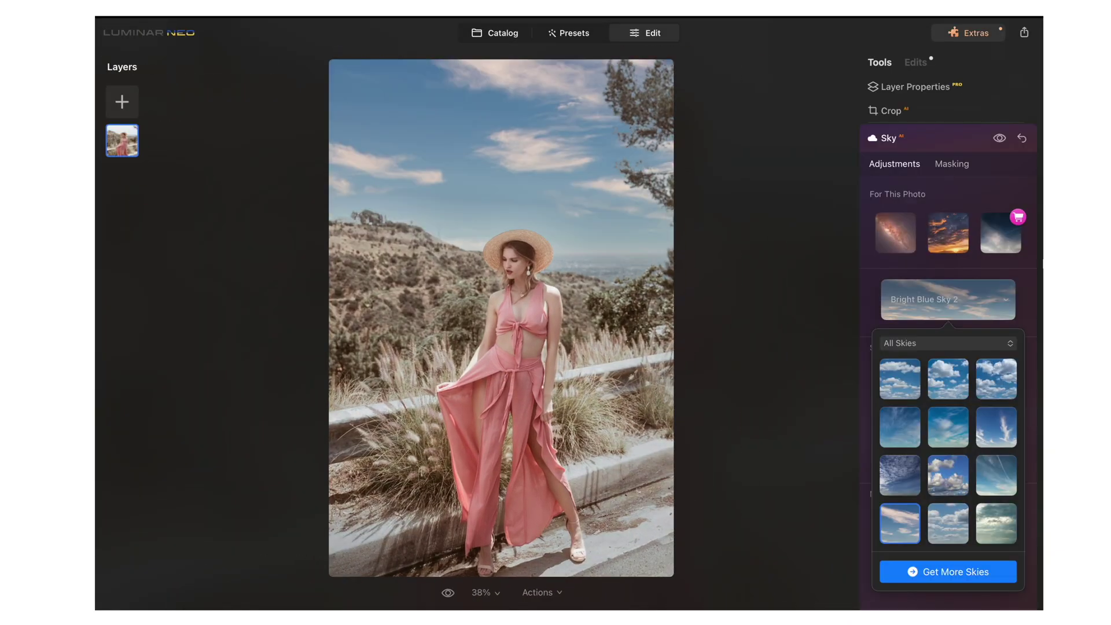
left_click(904, 525)
scroll(935, 281, "up", 3)
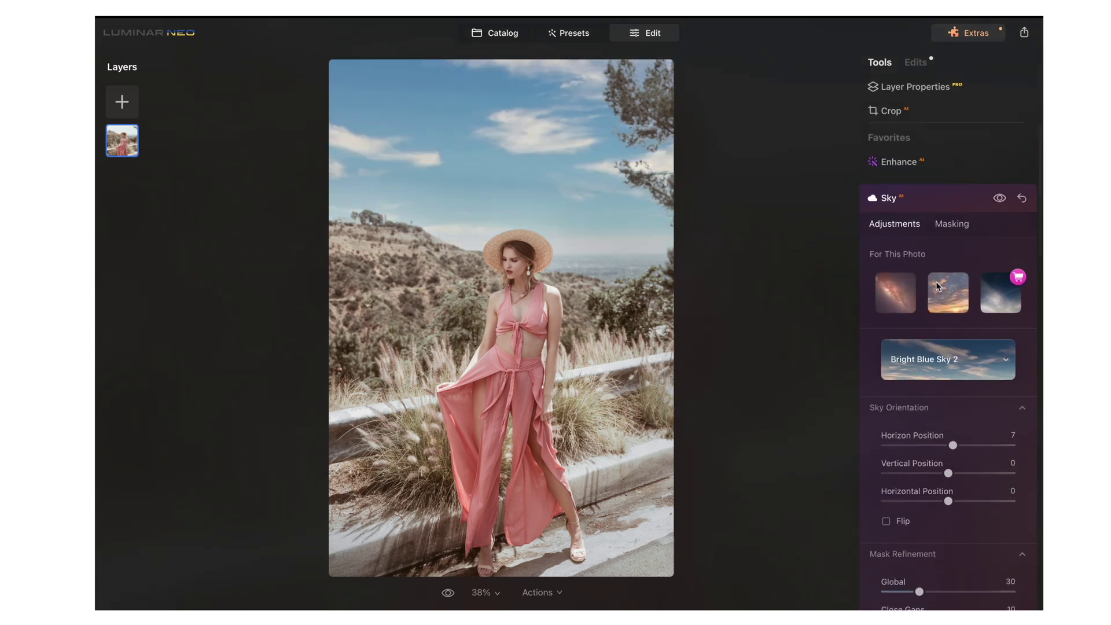
- Compare the pink-outfit photo with its unedited original
left_click(449, 594)
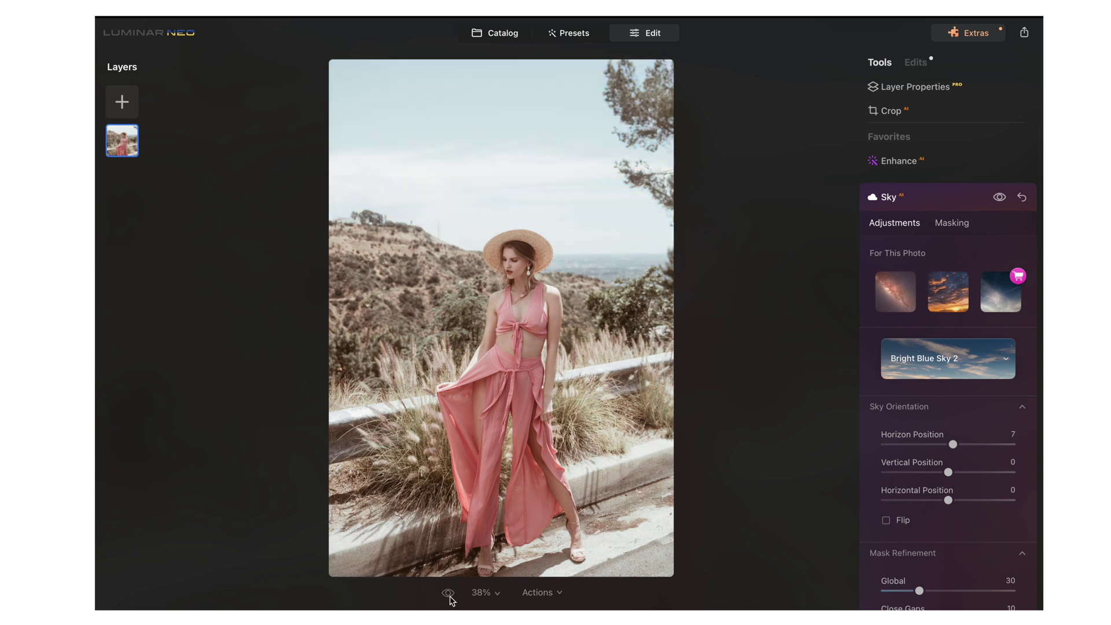
left_click(448, 593)
left_click(448, 593)
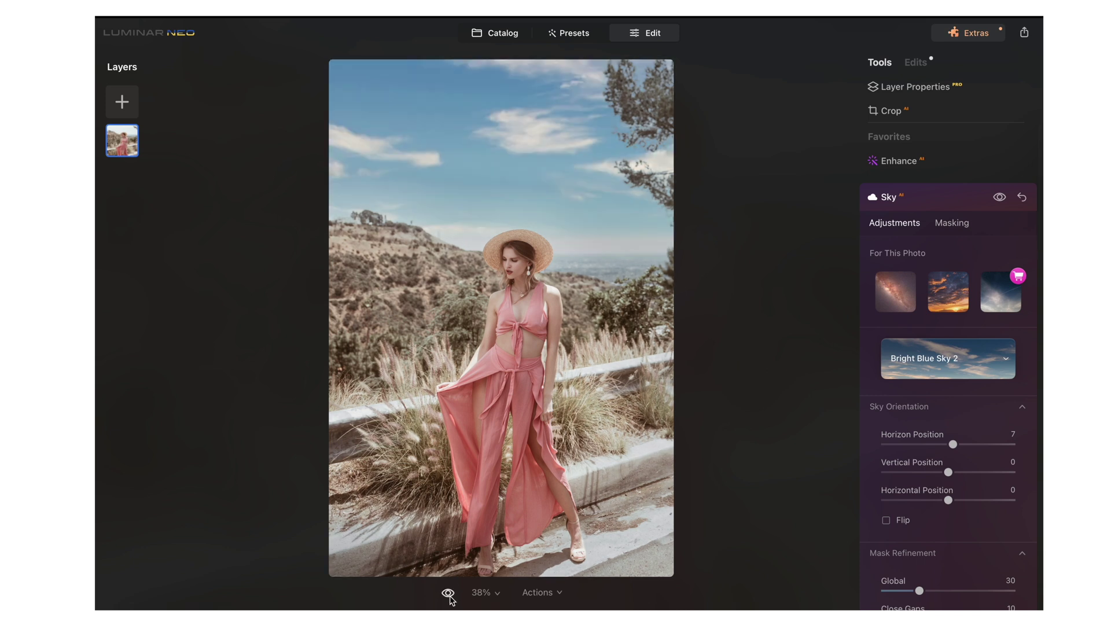
- Raise the pink-outfit photo's Color Harmony Brilliance to 15
scroll(904, 446, "down", 10)
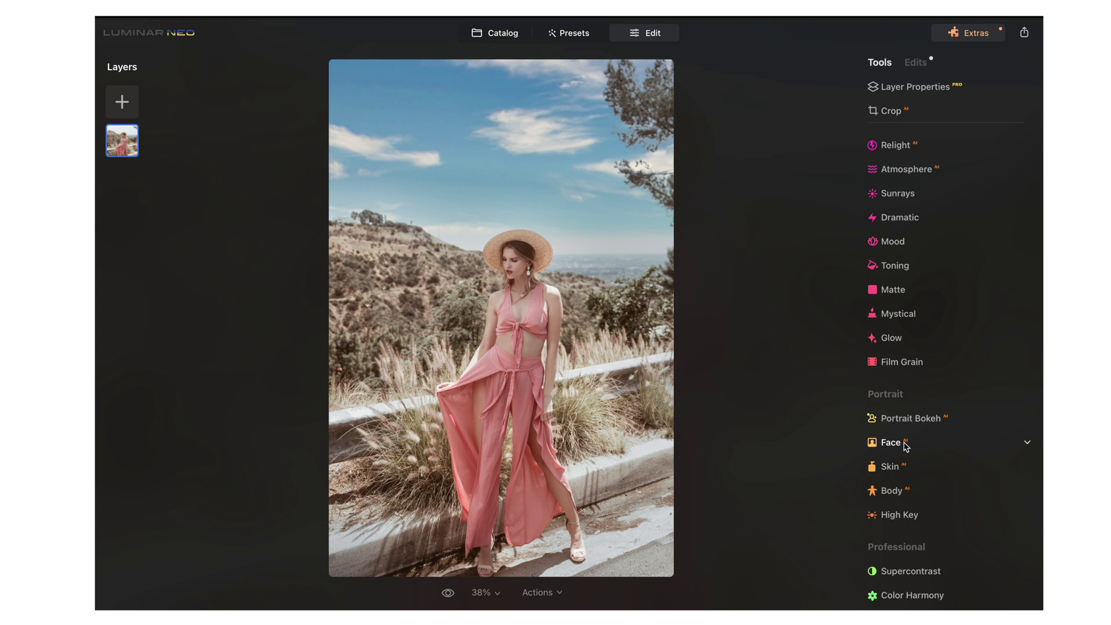
scroll(967, 371, "down", 2)
left_click(919, 543)
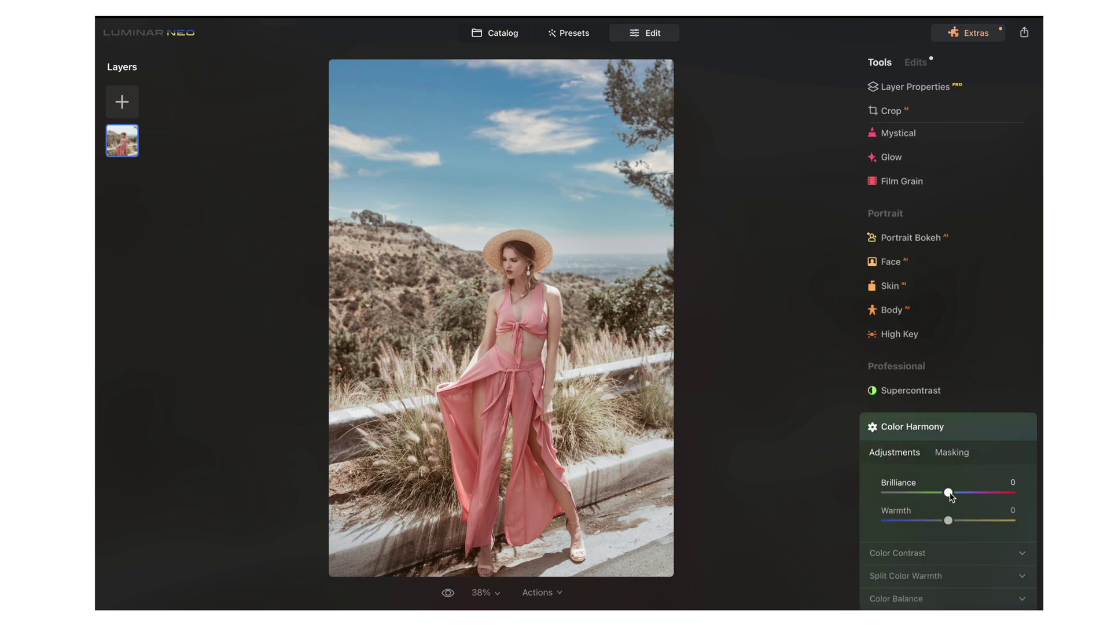
left_click_drag(948, 493, 953, 495)
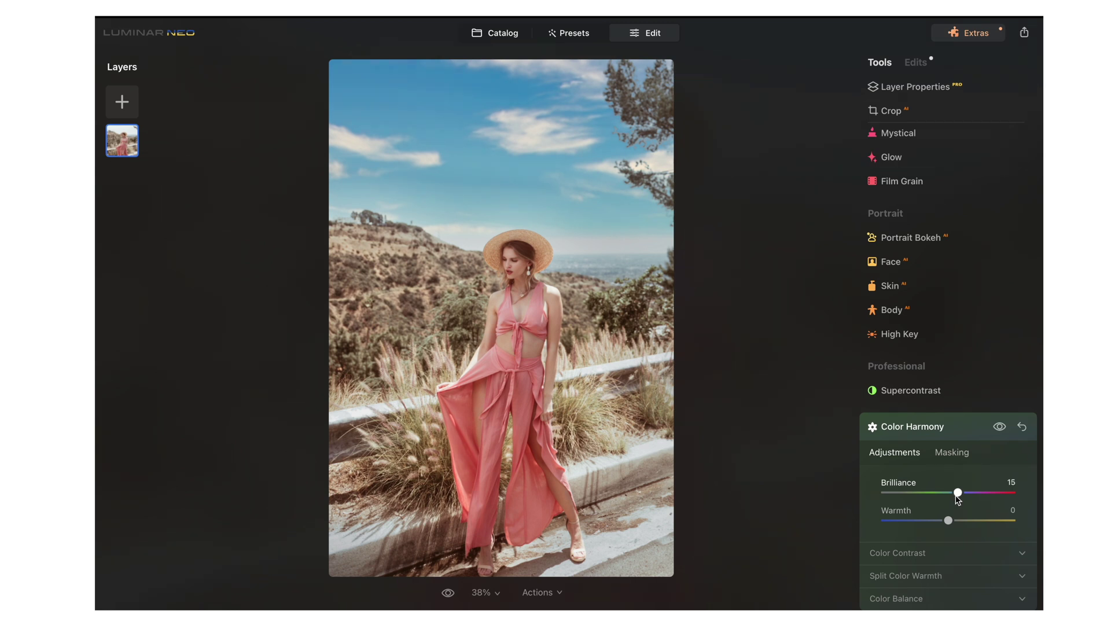